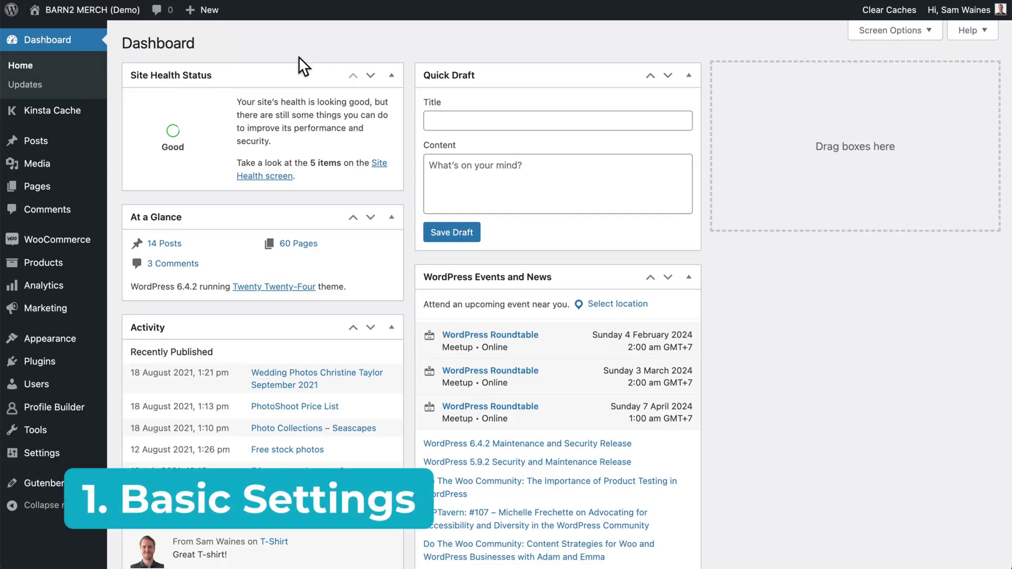
Review the General settings: tax rates and coupons enabled, US dollar currency, left position, 2 decimals
mouse_move(68, 245)
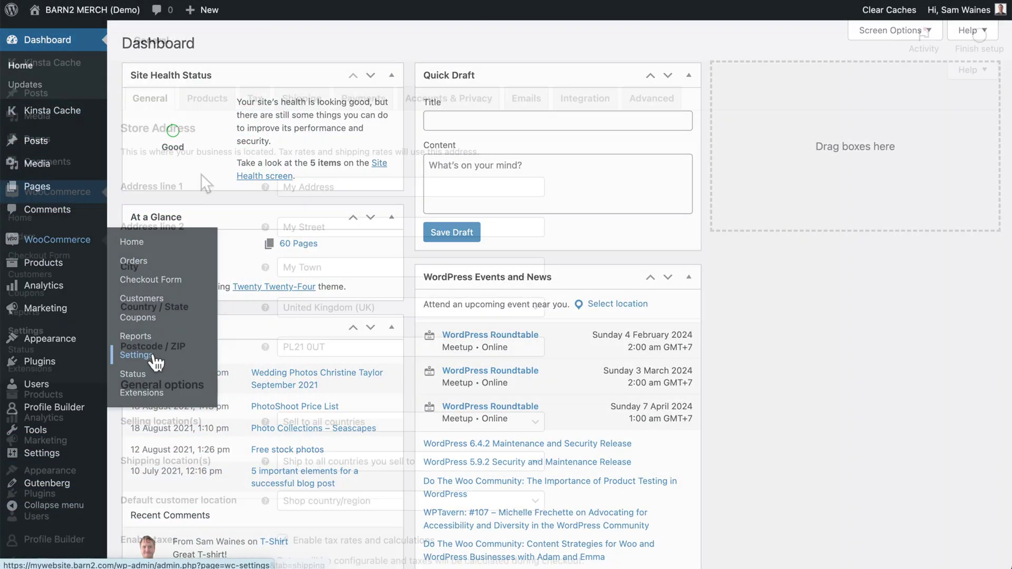
left_click(136, 355)
scroll(235, 138, "down", 10)
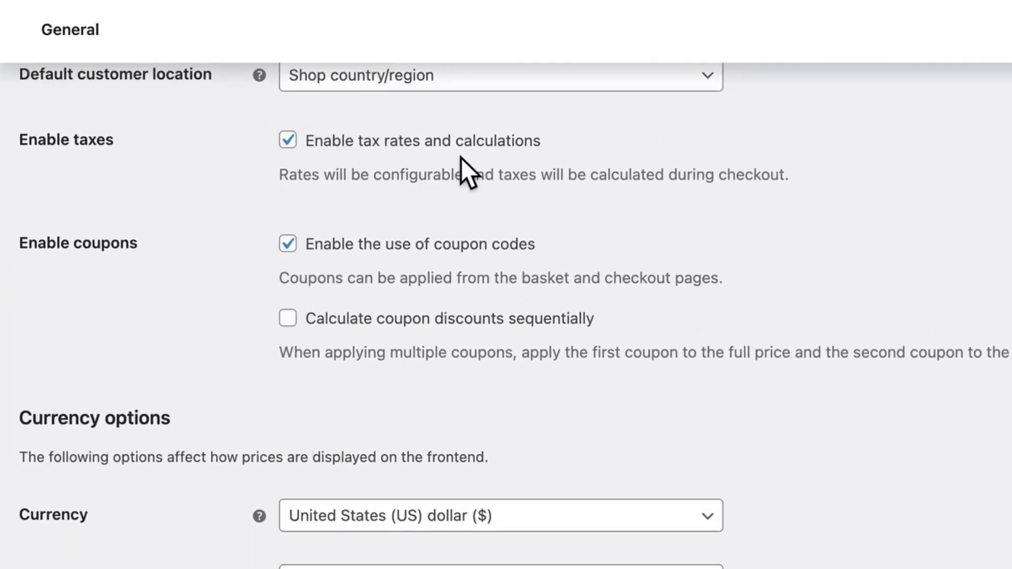
scroll(239, 266, "up", 5)
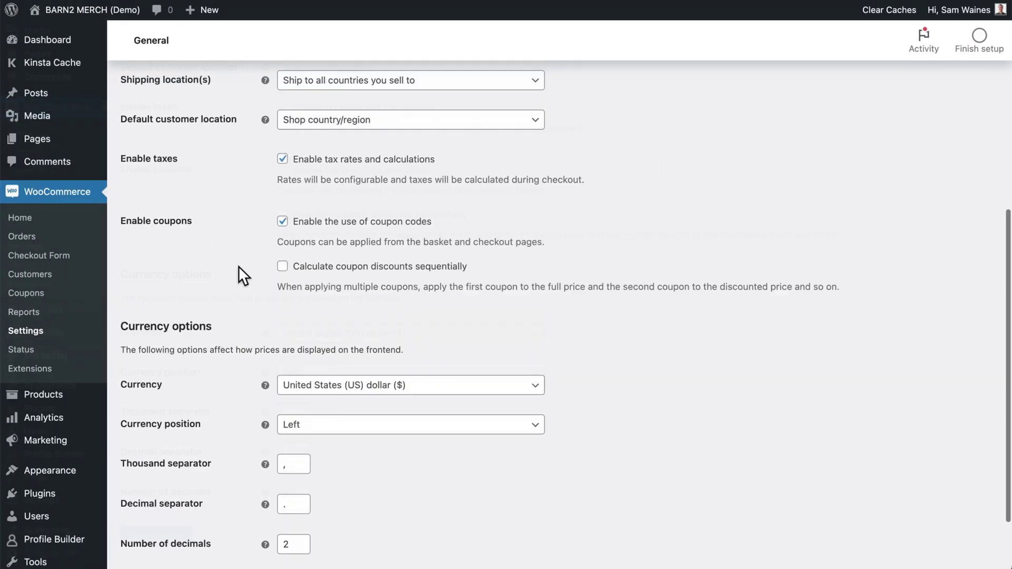
Check the Downloadable products settings, with download access granted after payment
left_click(207, 98)
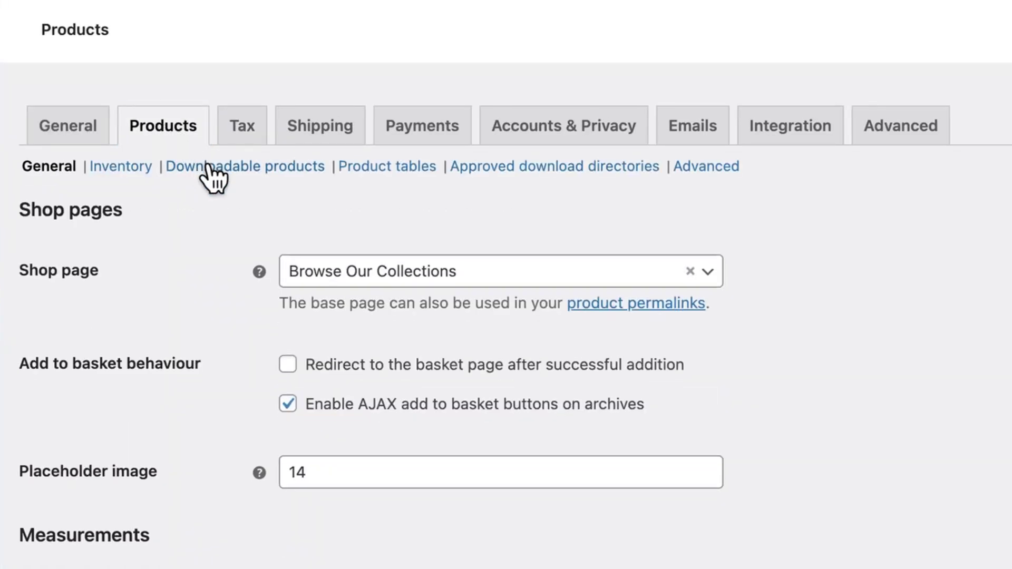
left_click(210, 168)
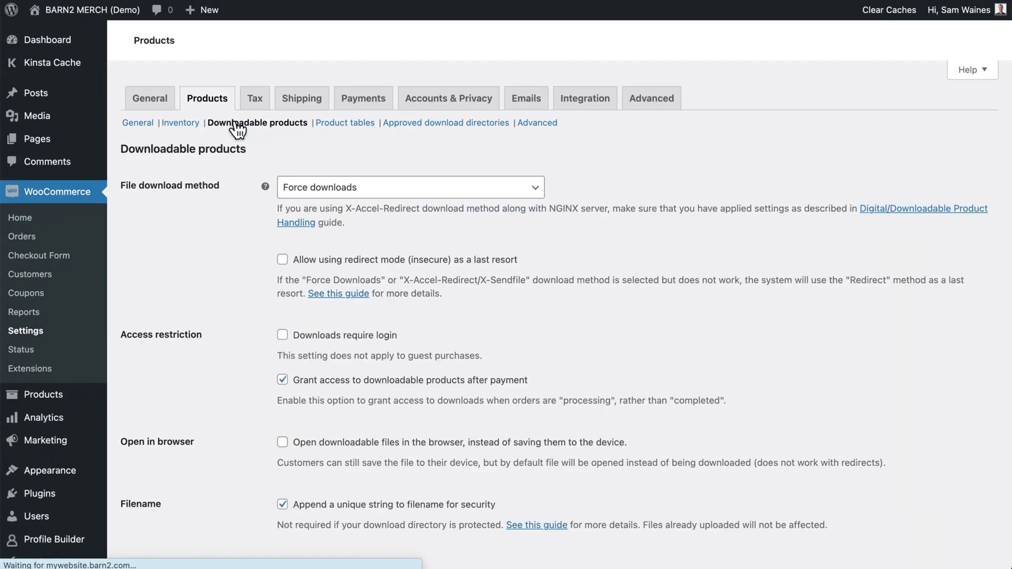
scroll(211, 211, "down", 2)
scroll(211, 211, "down", 2)
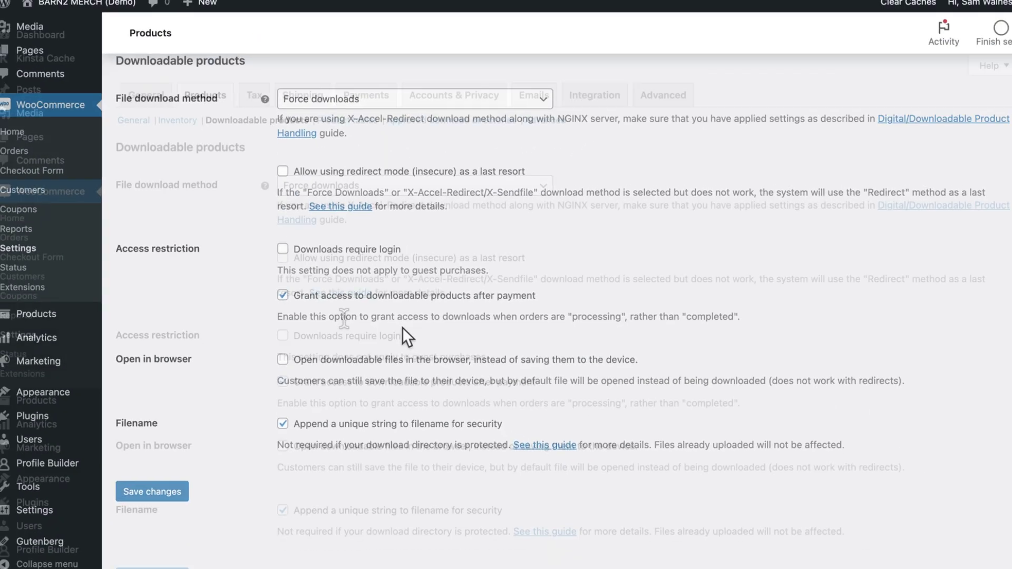
scroll(403, 328, "up", 3)
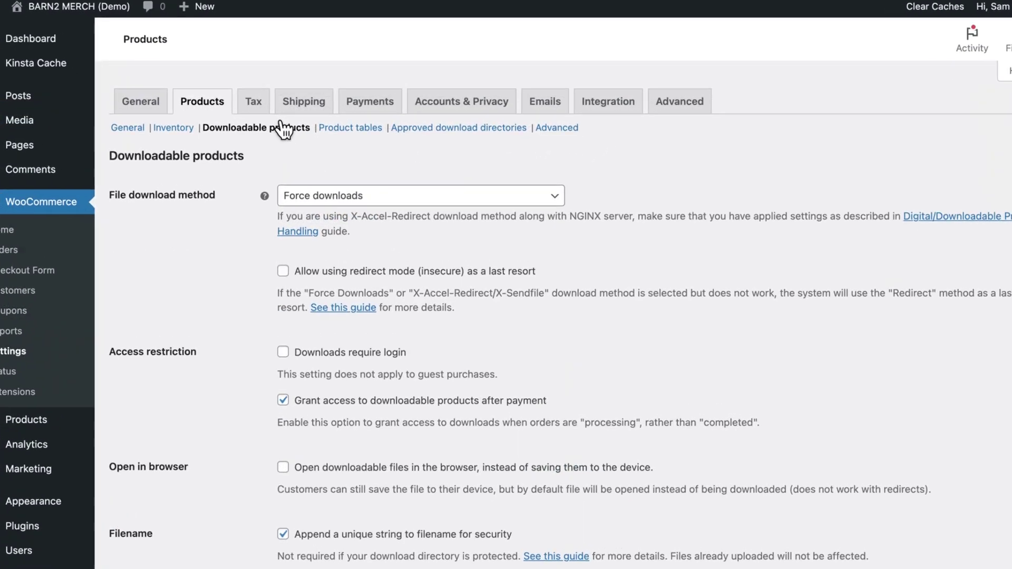
Disable stock management in the Inventory settings and save
left_click(132, 169)
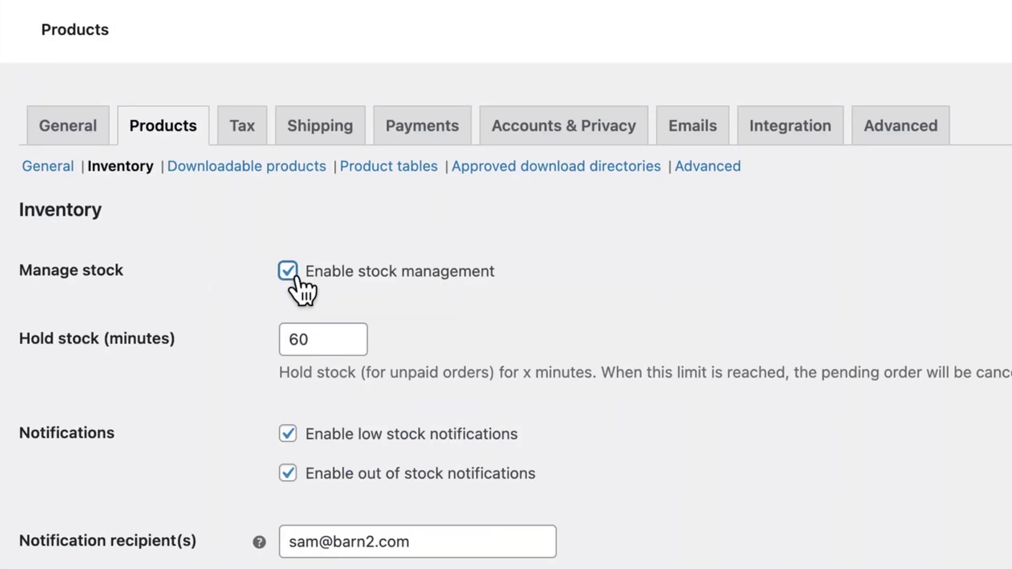
left_click(294, 276)
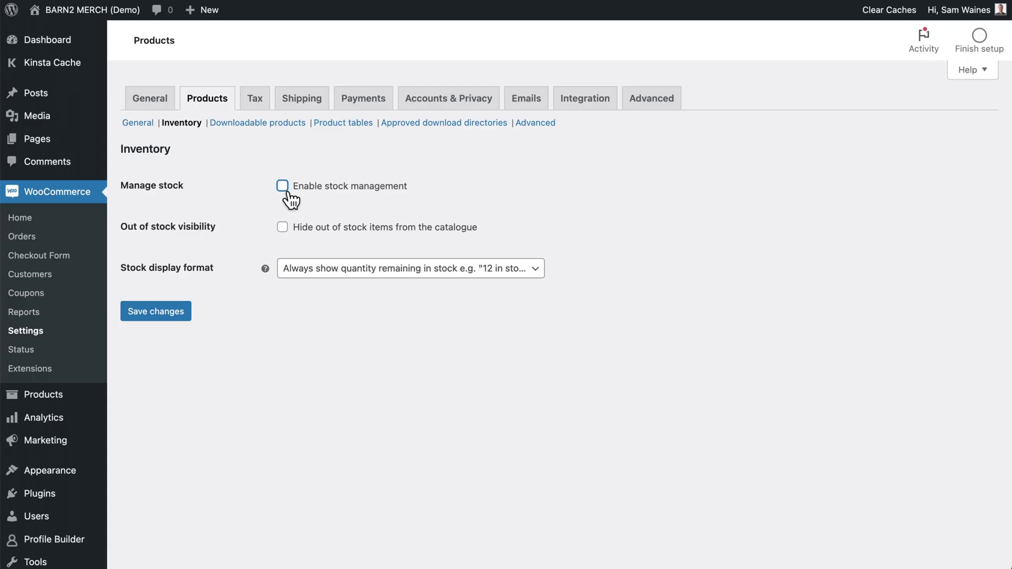
left_click(159, 318)
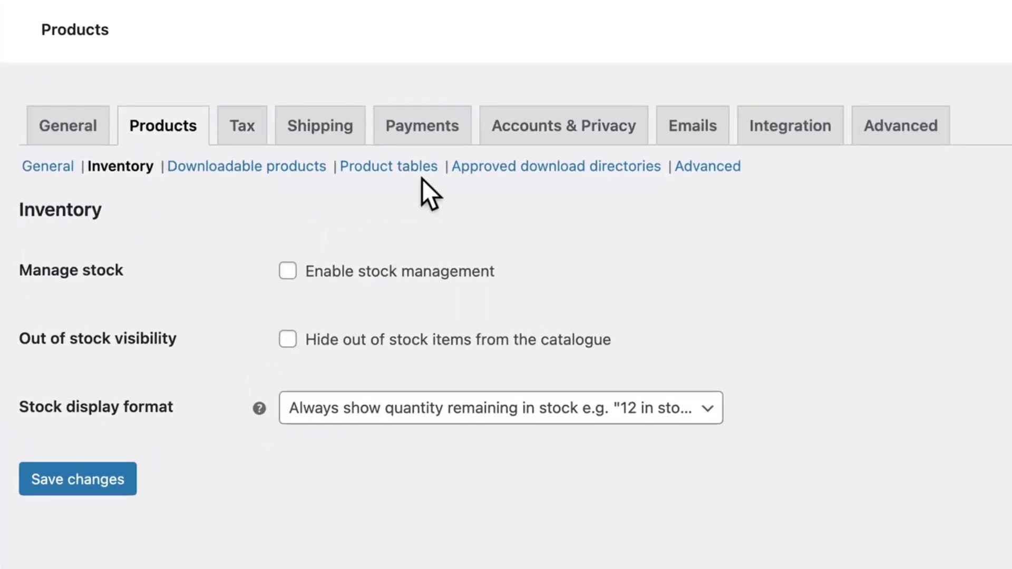
Save the Payments settings with cash on delivery off and PayPal Standard enabled
left_click(422, 129)
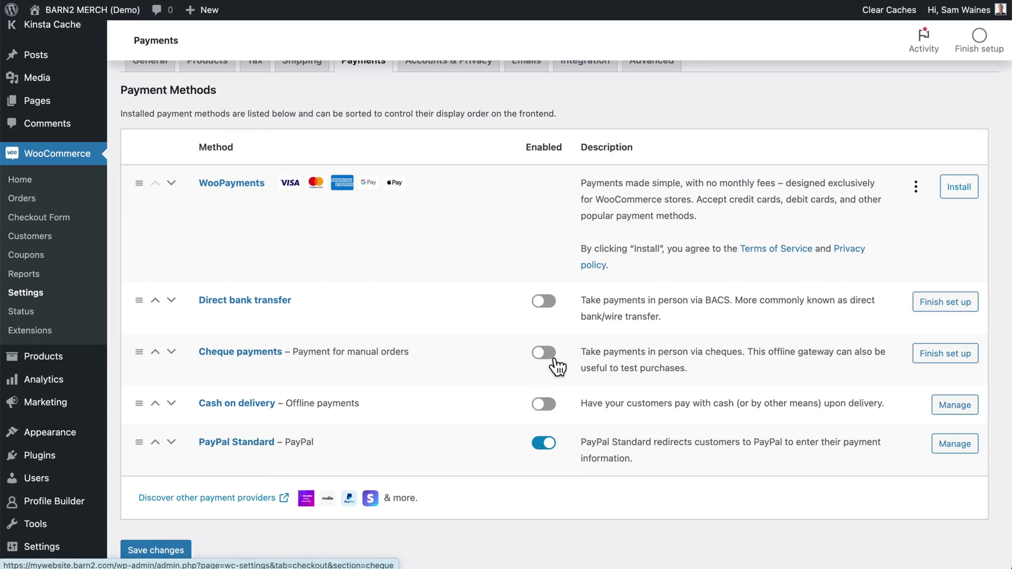
scroll(556, 367, "down", 2)
left_click(157, 507)
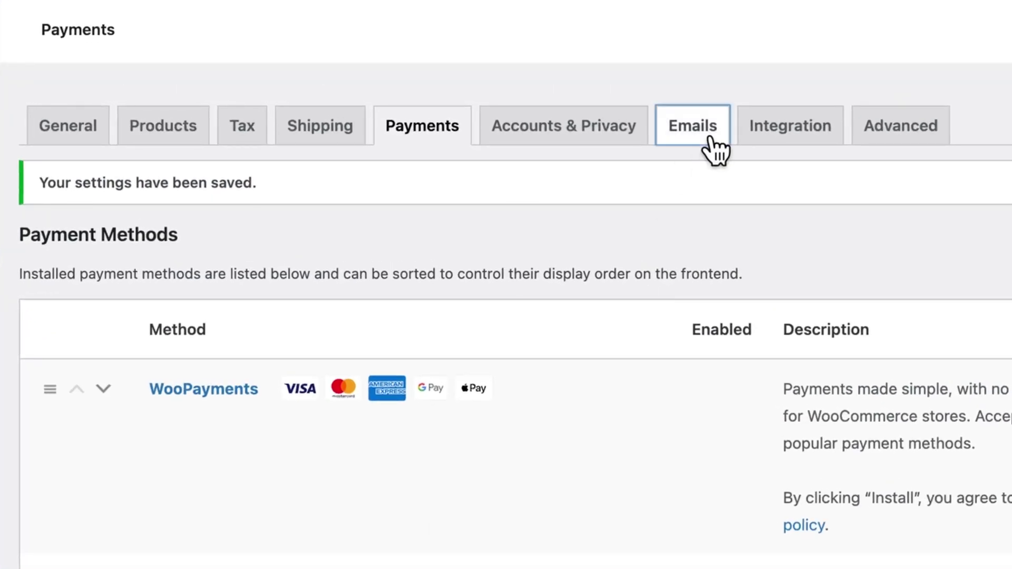
Open the Completed order email settings from the Emails list
left_click(716, 152)
scroll(456, 233, "down", 3)
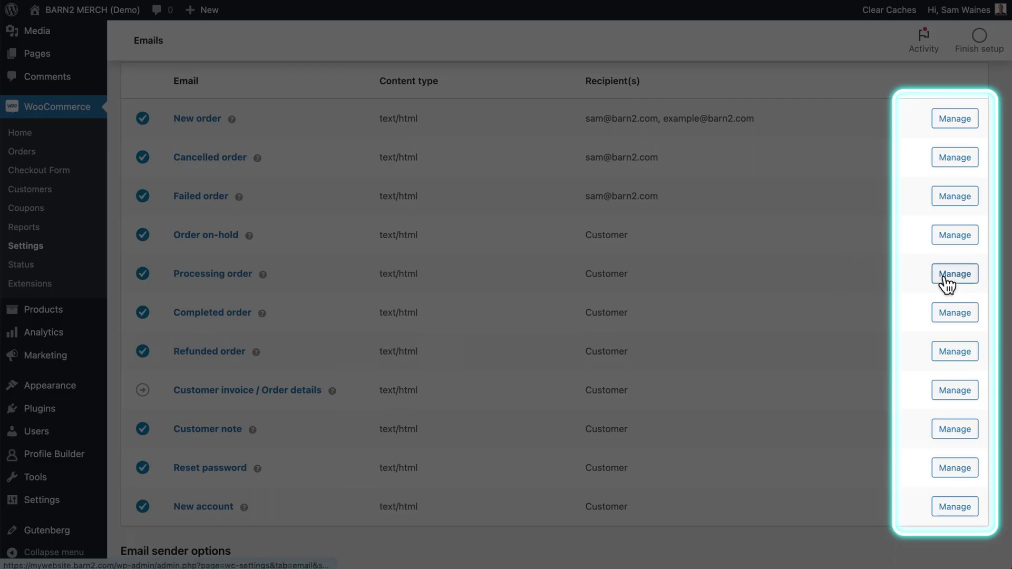
left_click(956, 314)
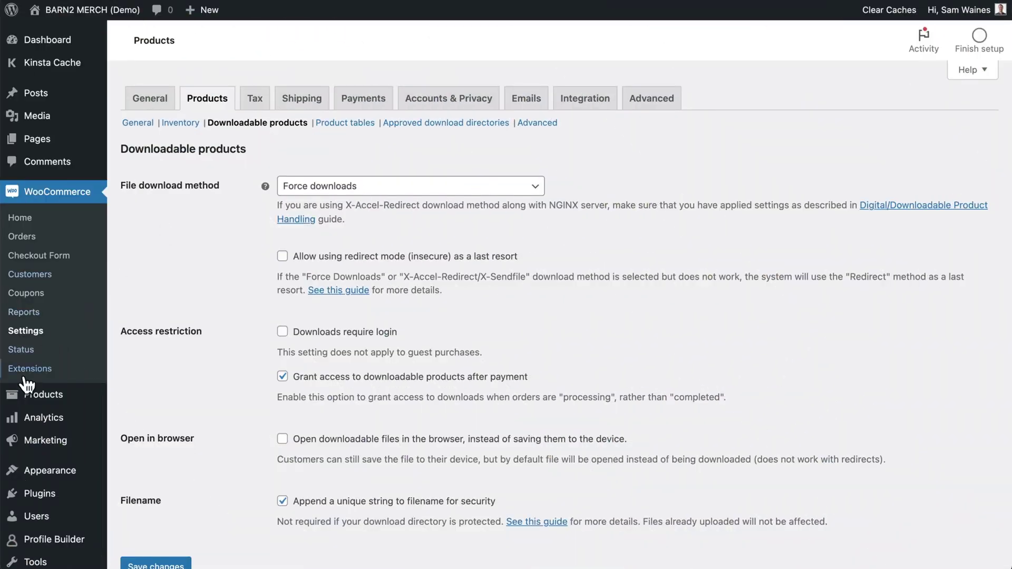
mouse_move(30, 394)
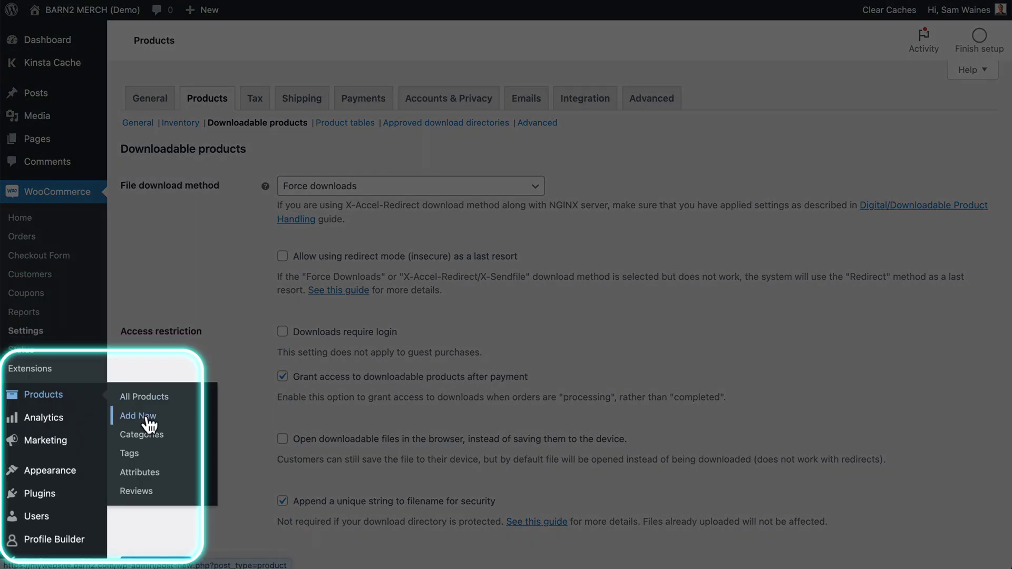
Add a new product 'Ebook: Digital Nomad 101' with its full and short descriptions
left_click(147, 417)
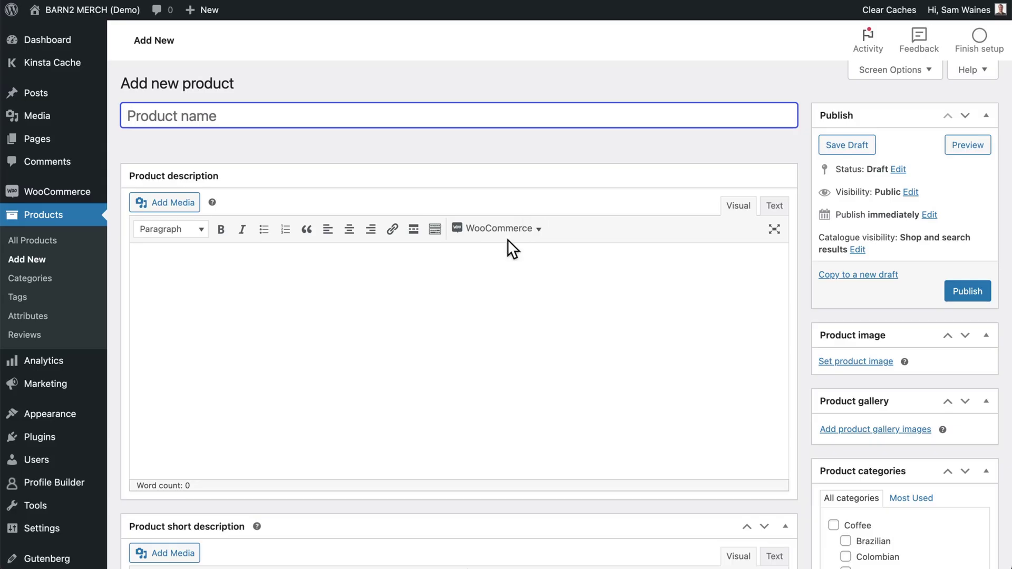
scroll(364, 248, "down", 1)
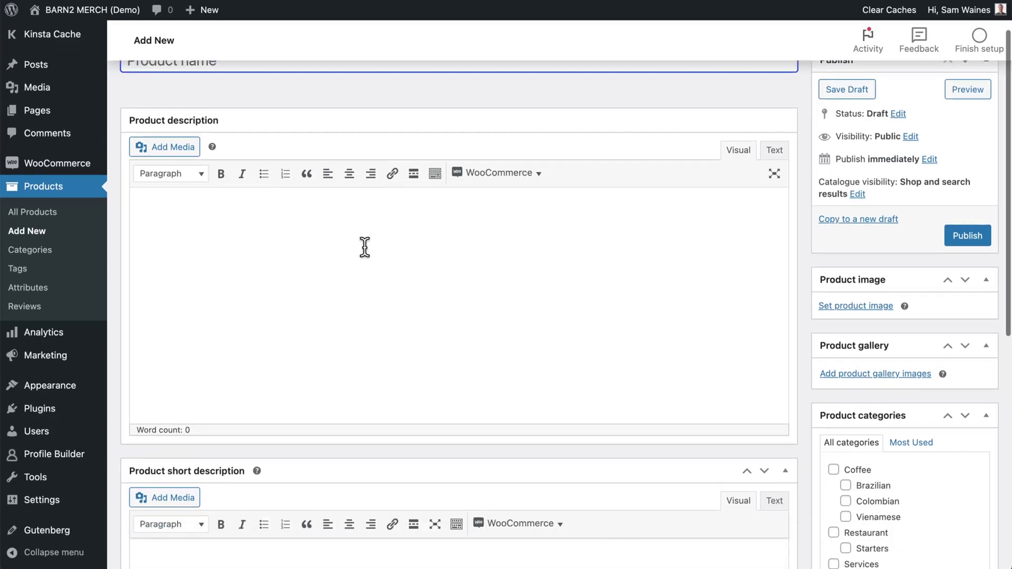
scroll(414, 335, "down", 4)
scroll(366, 373, "down", 5)
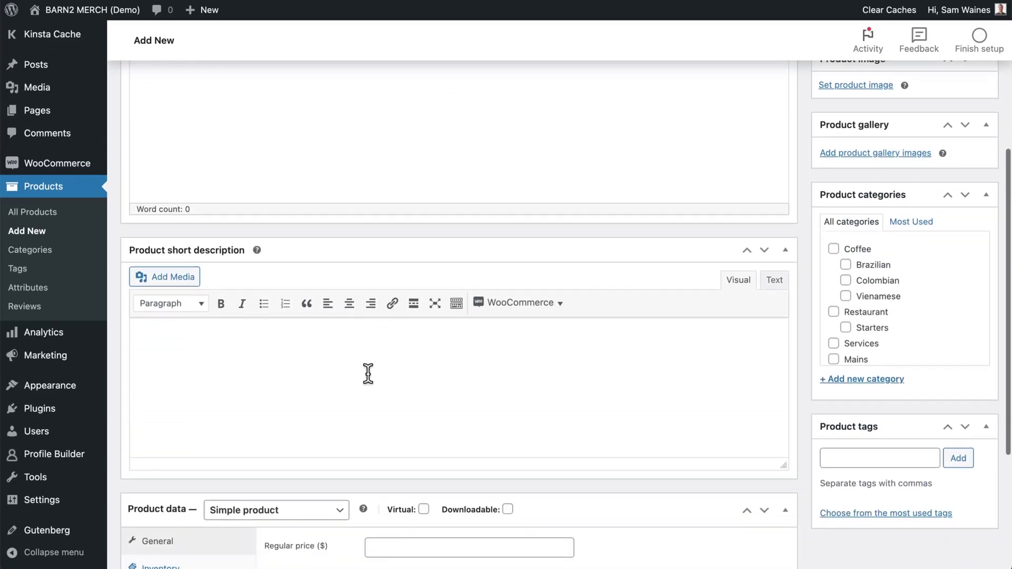
scroll(510, 333, "up", 10)
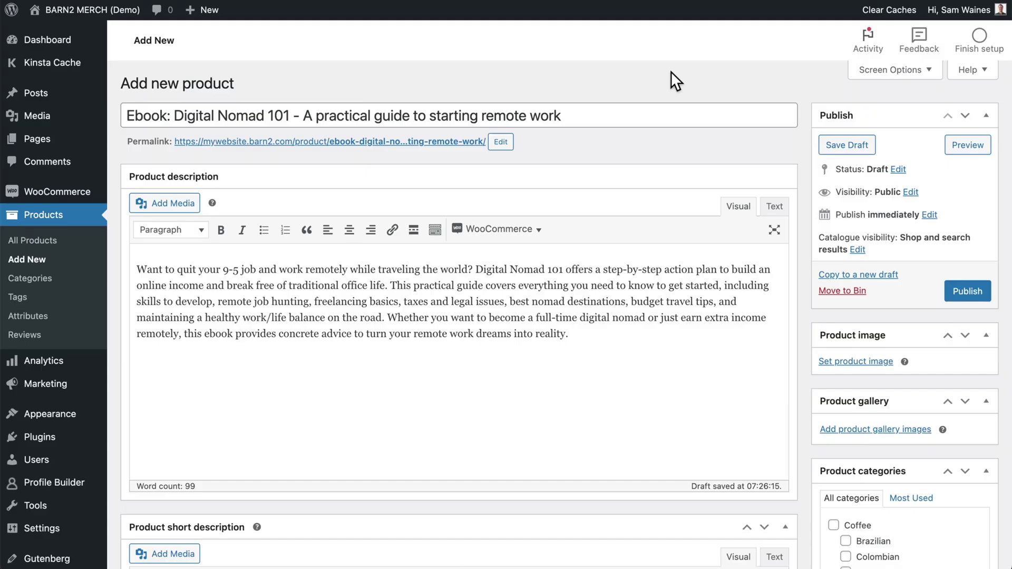
scroll(458, 340, "down", 8)
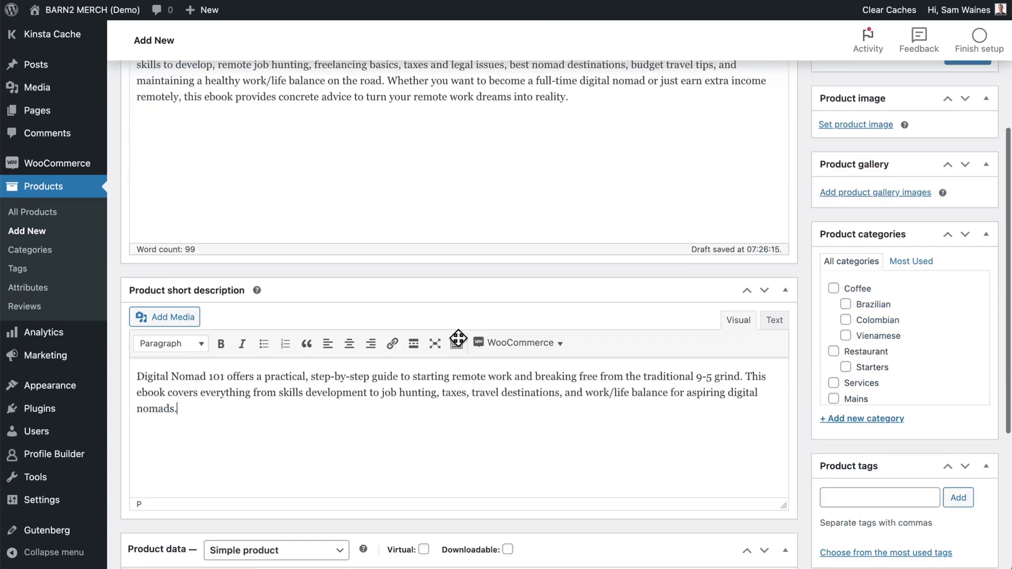
scroll(401, 260, "up", 1)
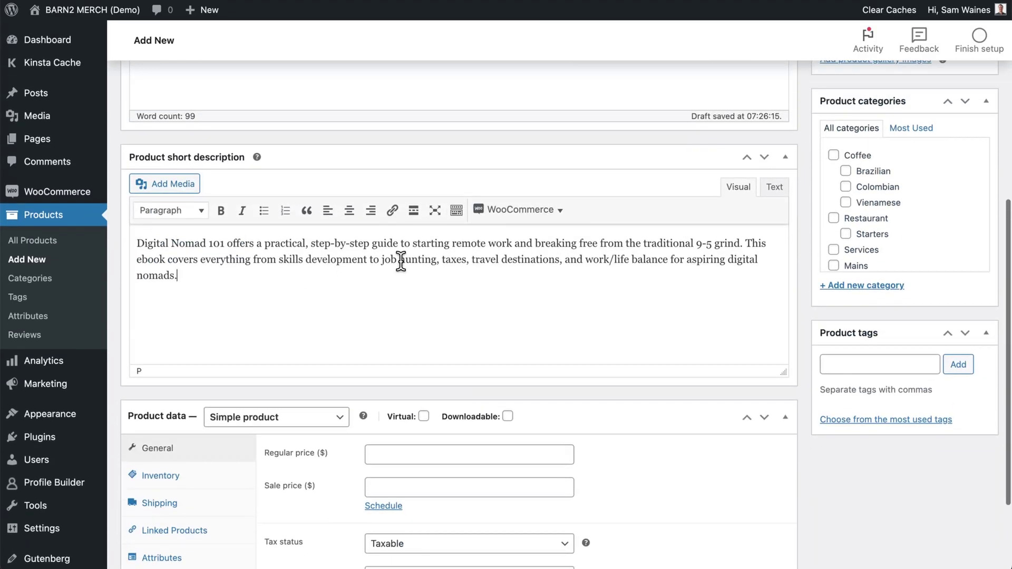
scroll(490, 276, "down", 2)
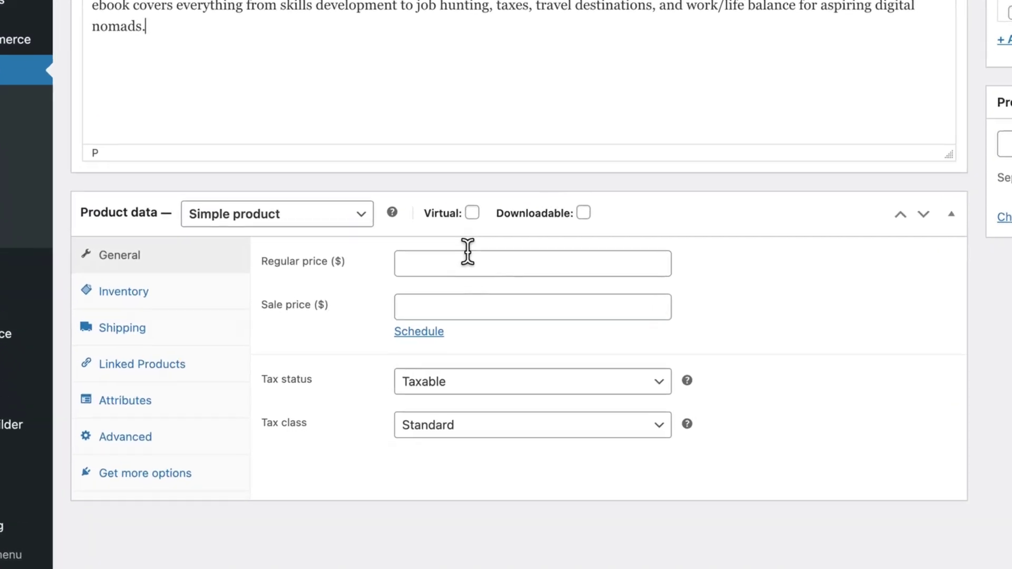
Set the ebook's regular price to 19.99
left_click(499, 194)
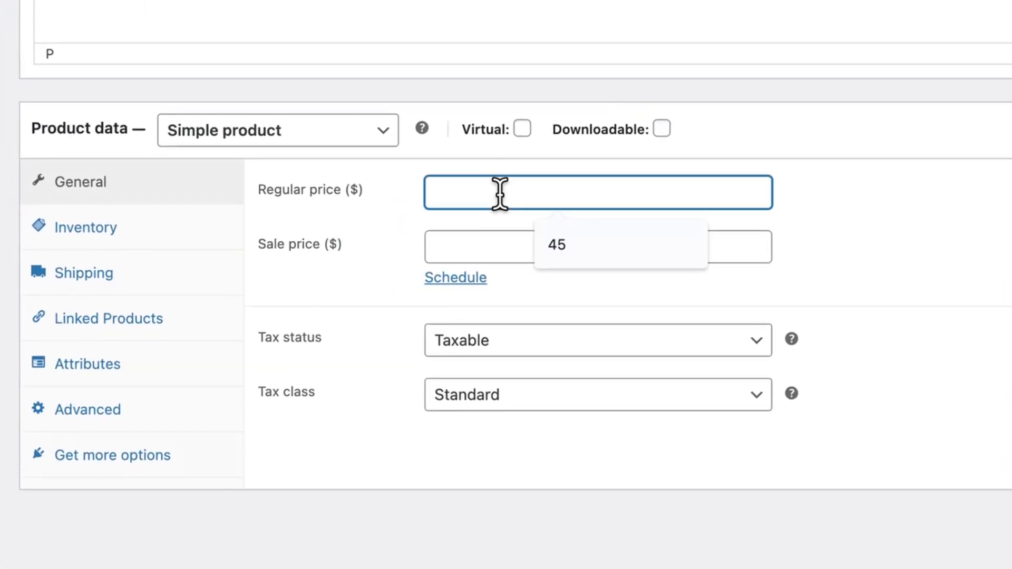
type("19.99")
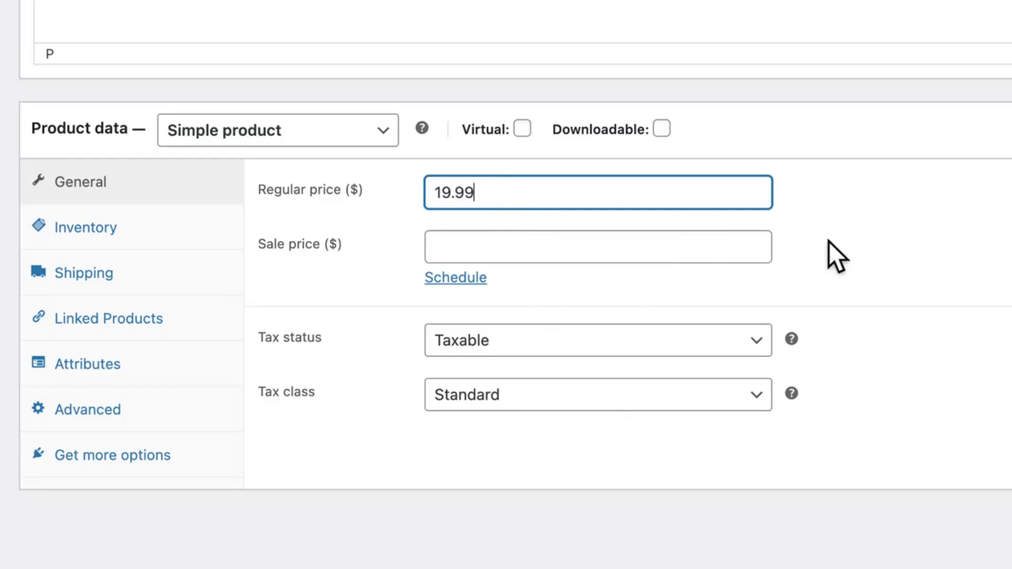
left_click(827, 241)
Mark the product Virtual and Downloadable and add an empty downloadable file row
left_click(522, 129)
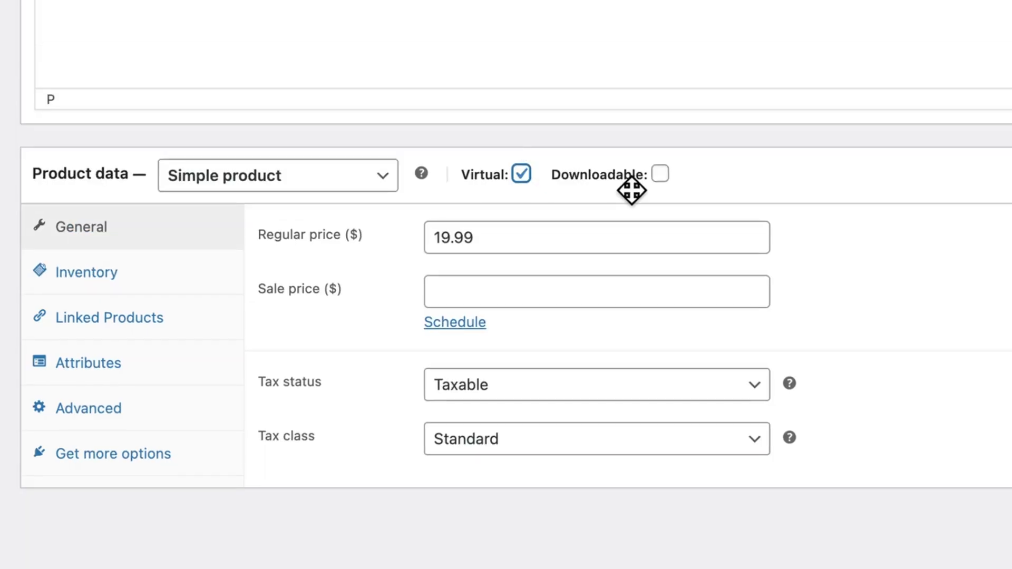
left_click(662, 174)
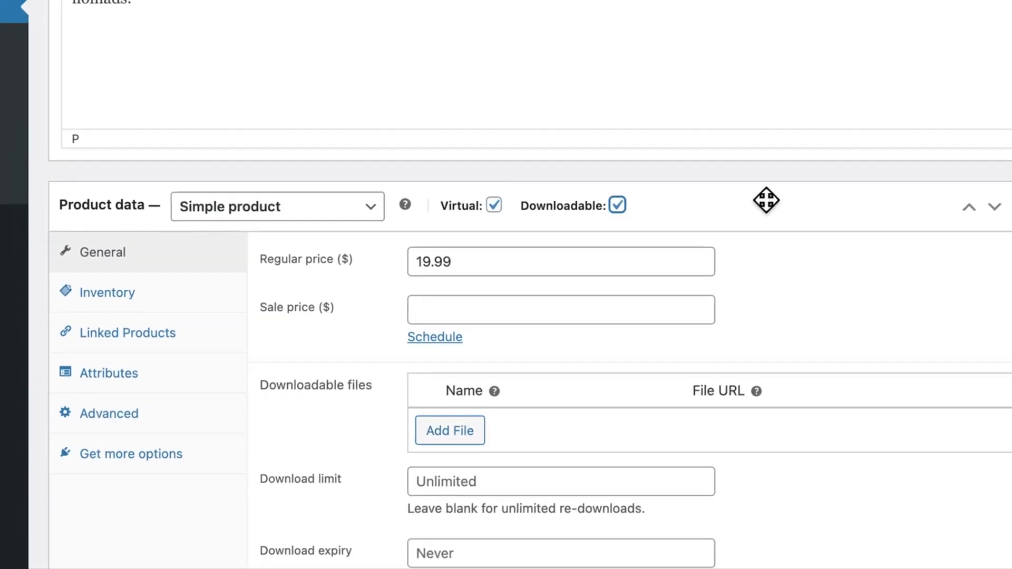
scroll(767, 204, "down", 5)
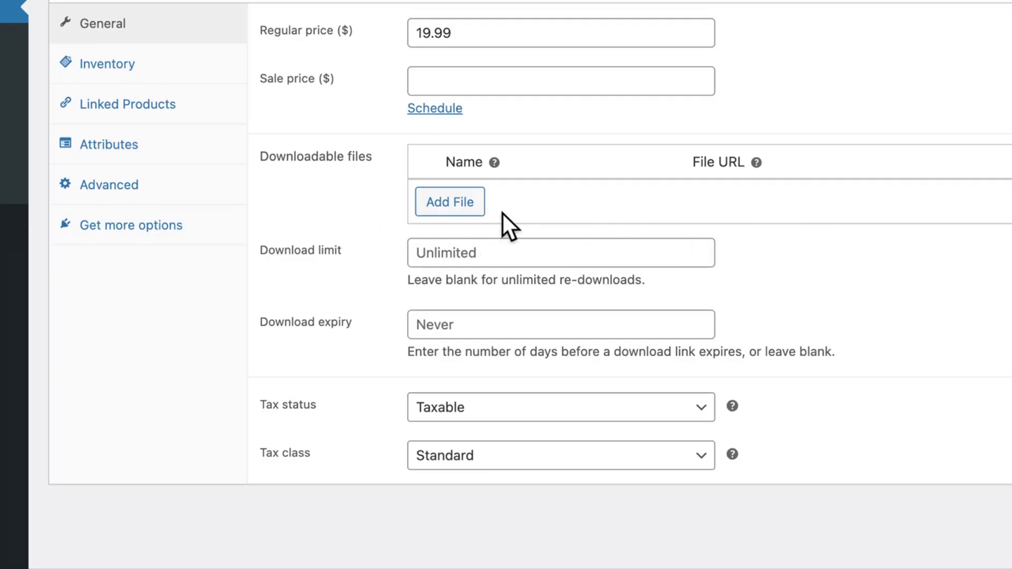
left_click(463, 211)
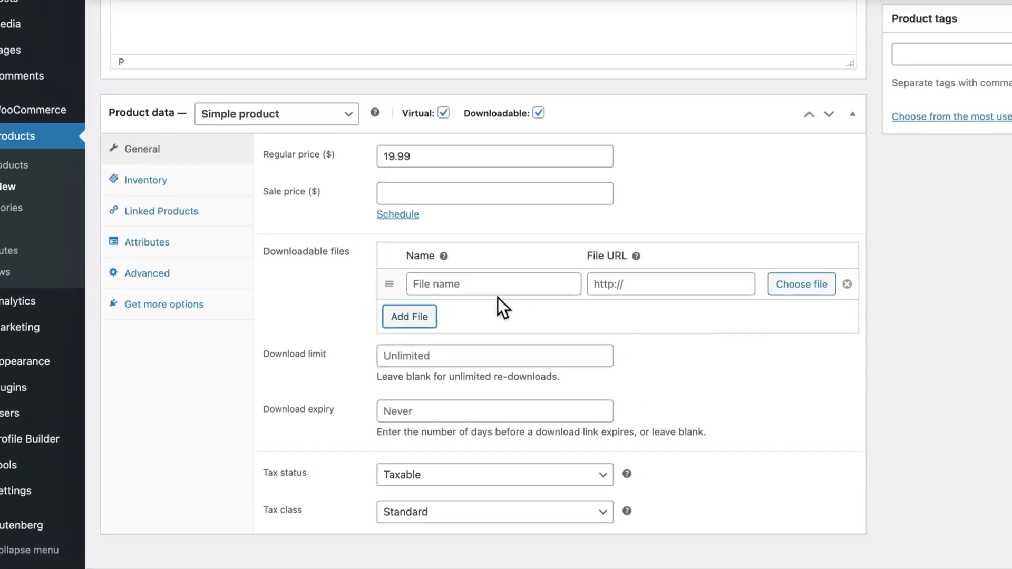
Upload eBook-Digital-Nomad-101-9ecmlm.pdf and insert its URL into the downloadable file row
left_click(723, 320)
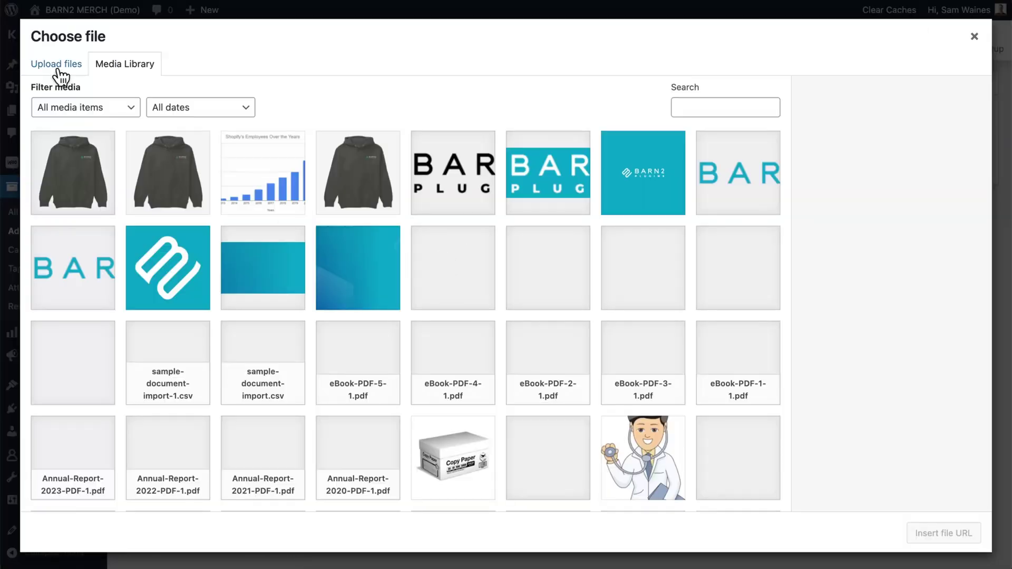
left_click(61, 74)
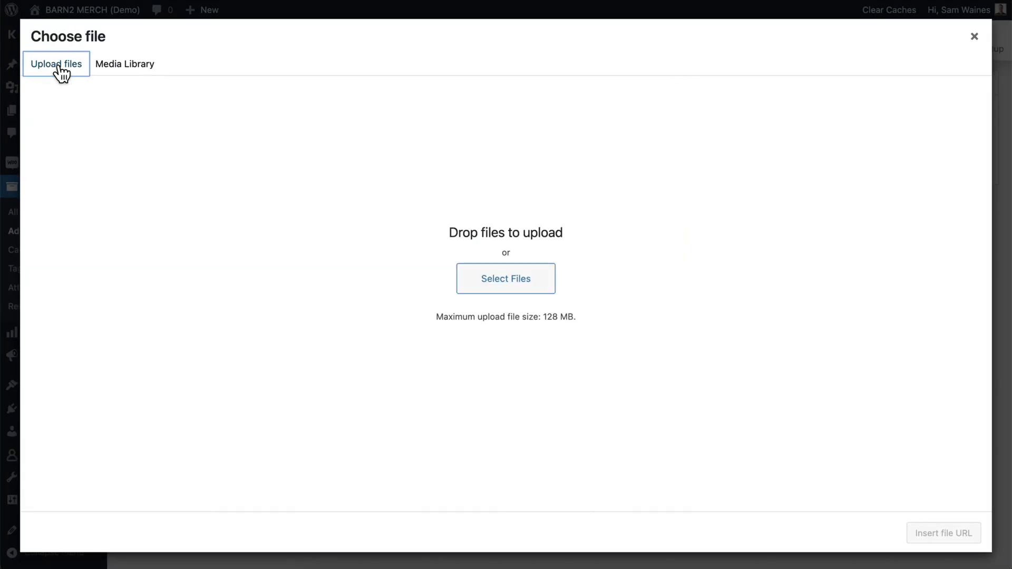
left_click(480, 281)
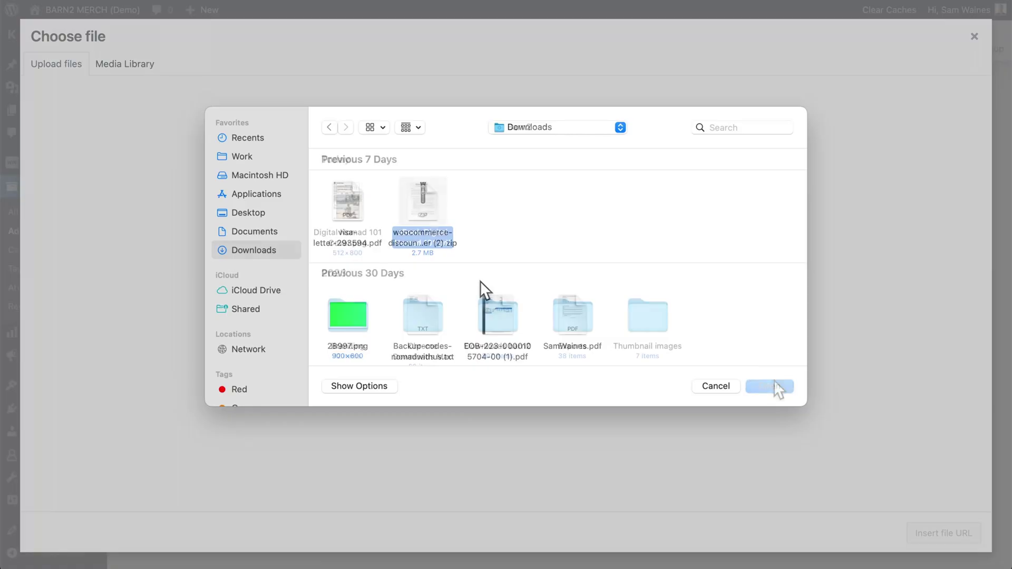
left_click(786, 386)
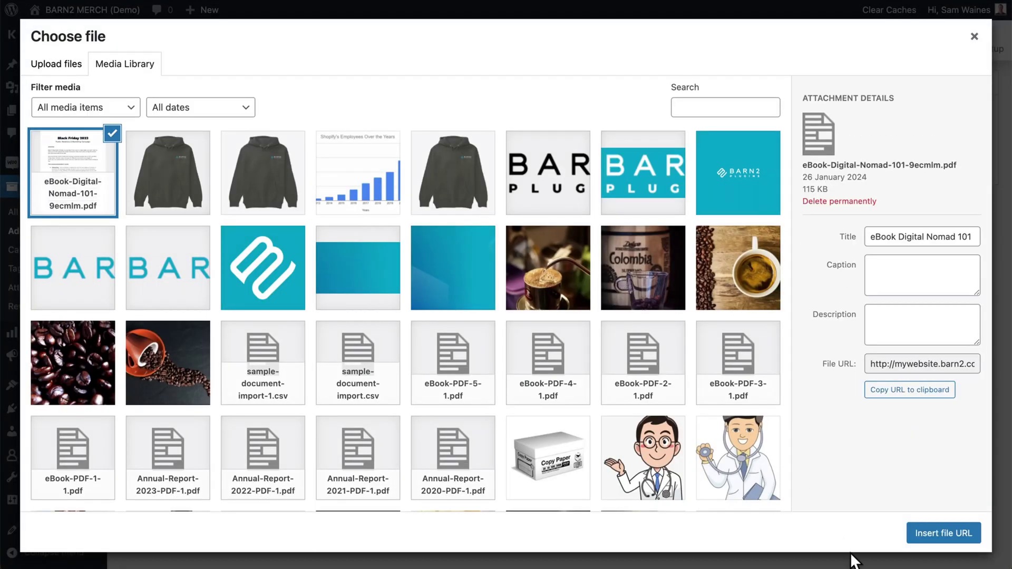
left_click(946, 534)
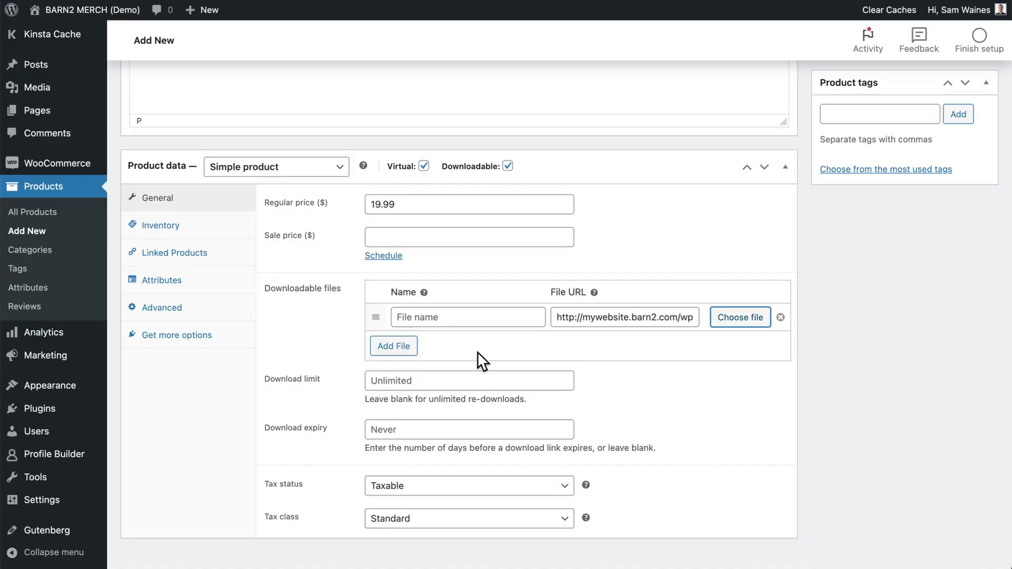
Paste the ebook's title as the file name, leaving download limit and expiry blank
left_click(484, 318)
scroll(539, 340, "down", 1)
type("A practical guide to starting remote work")
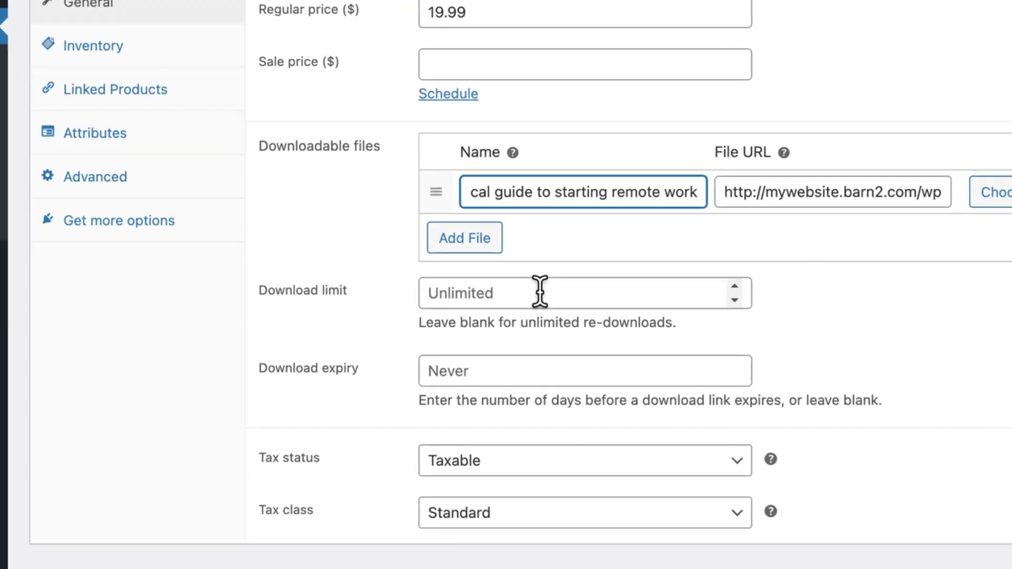
left_click(439, 355)
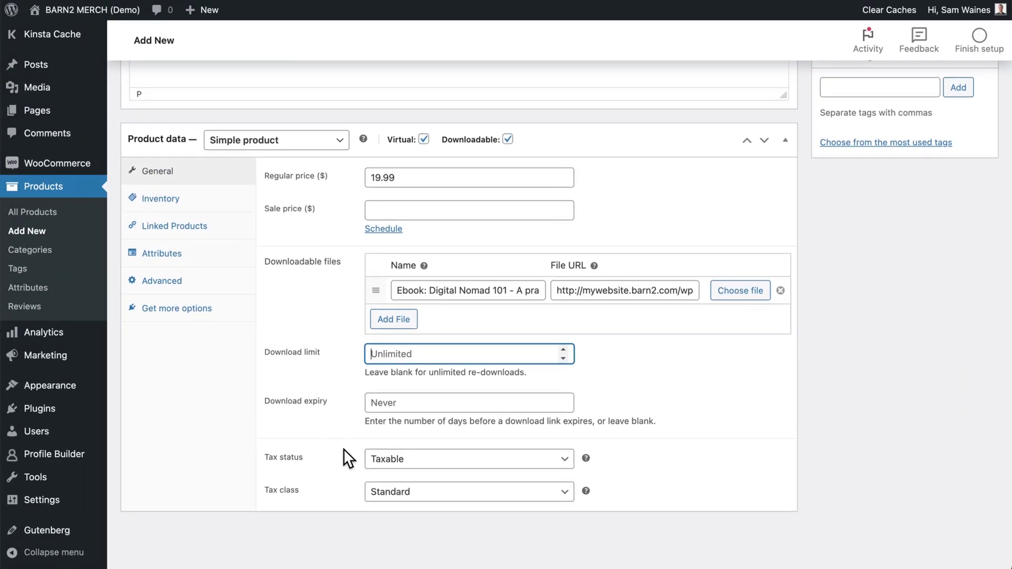
Tick 'Limit purchases to 1 item per order' in the product's Inventory tab
key("Tab")
key("Tab")
key("Tab")
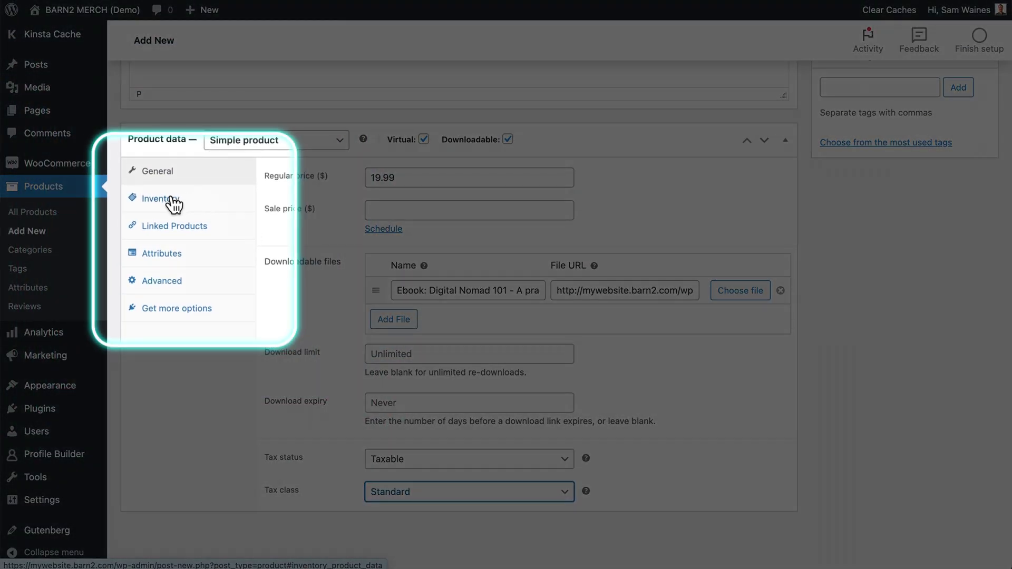
left_click(172, 198)
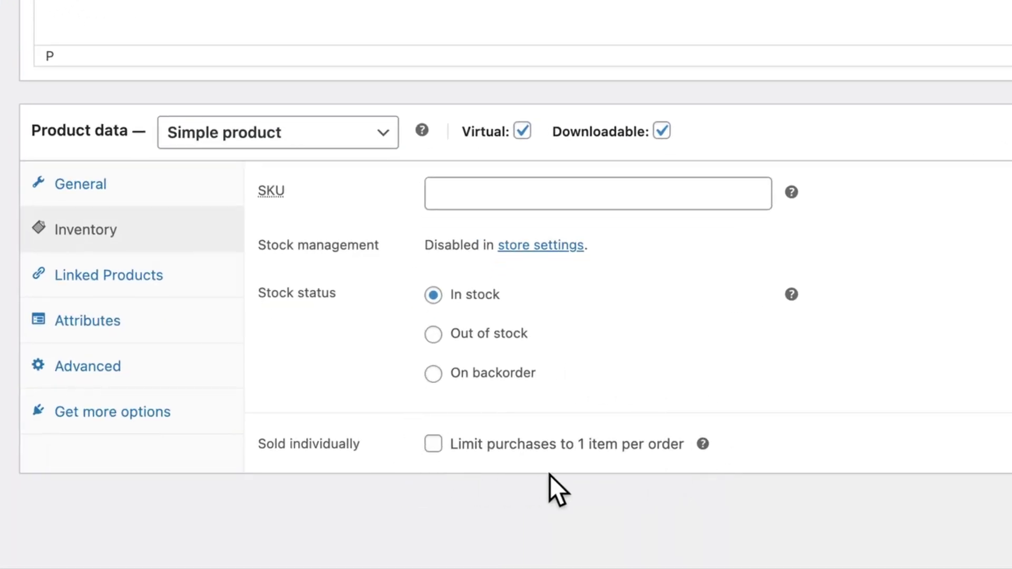
left_click(435, 447)
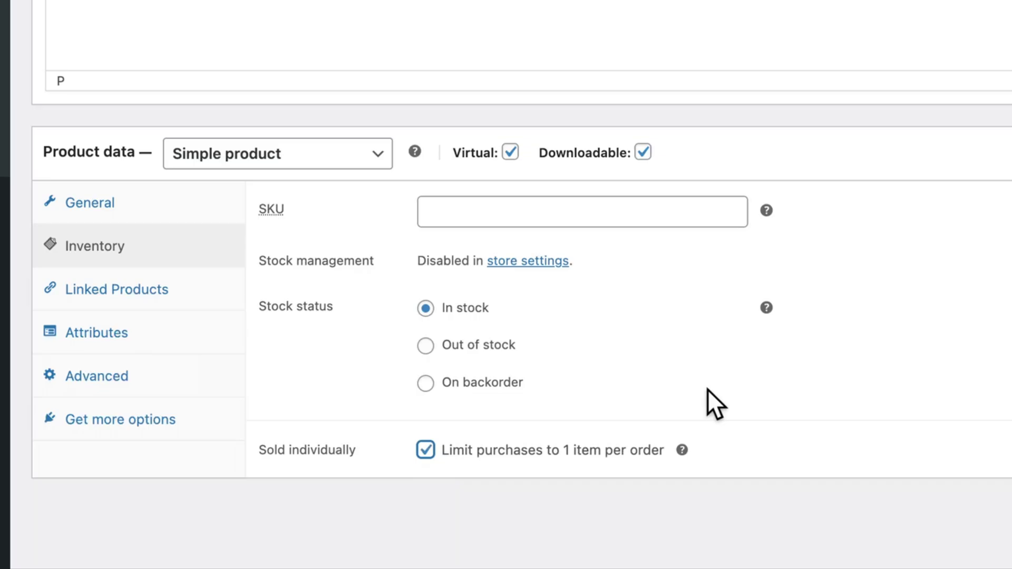
scroll(708, 389, "up", 4)
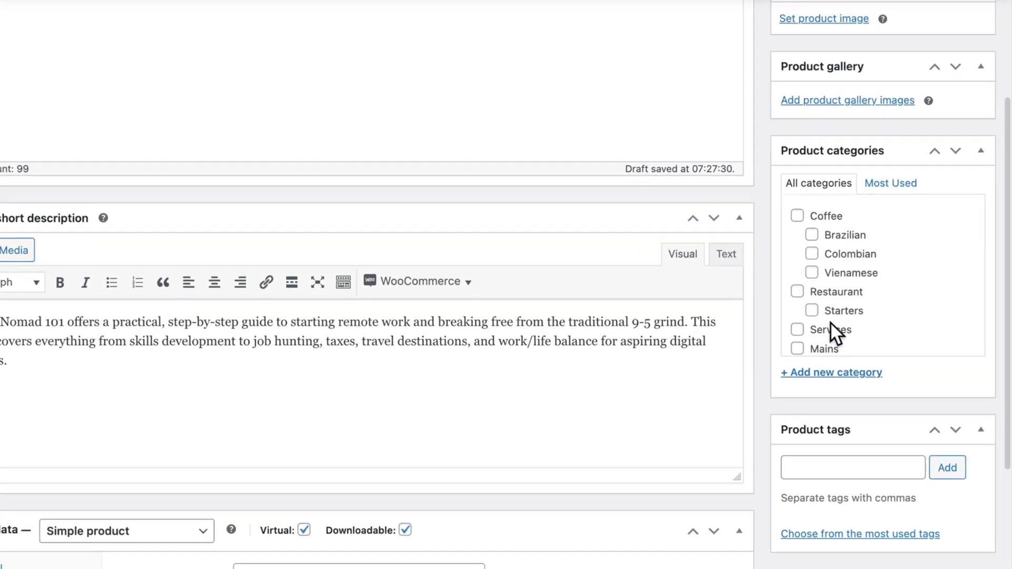
Create the eBooks product category and assign it to the ebook
scroll(831, 322, "down", 10)
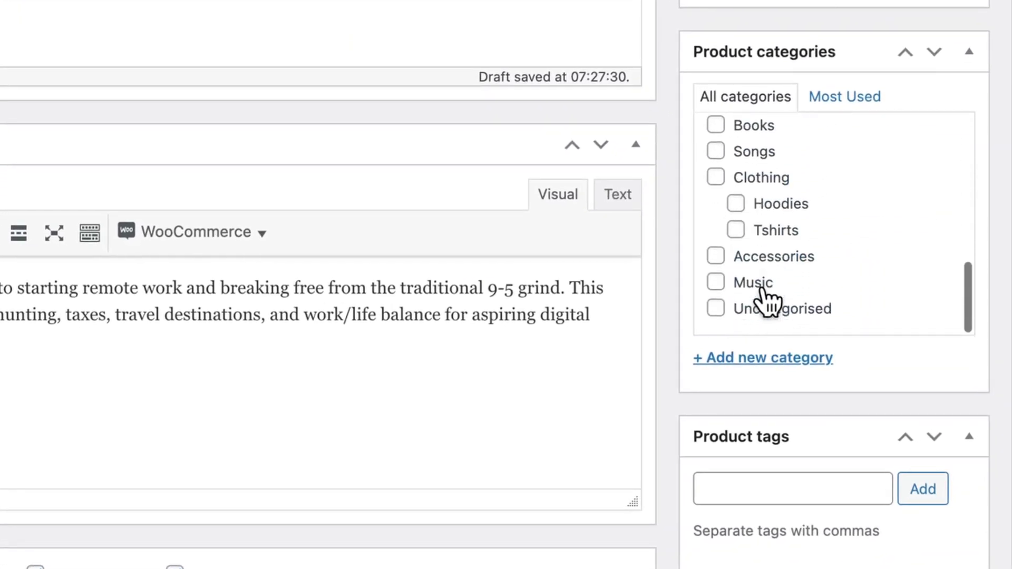
left_click(767, 358)
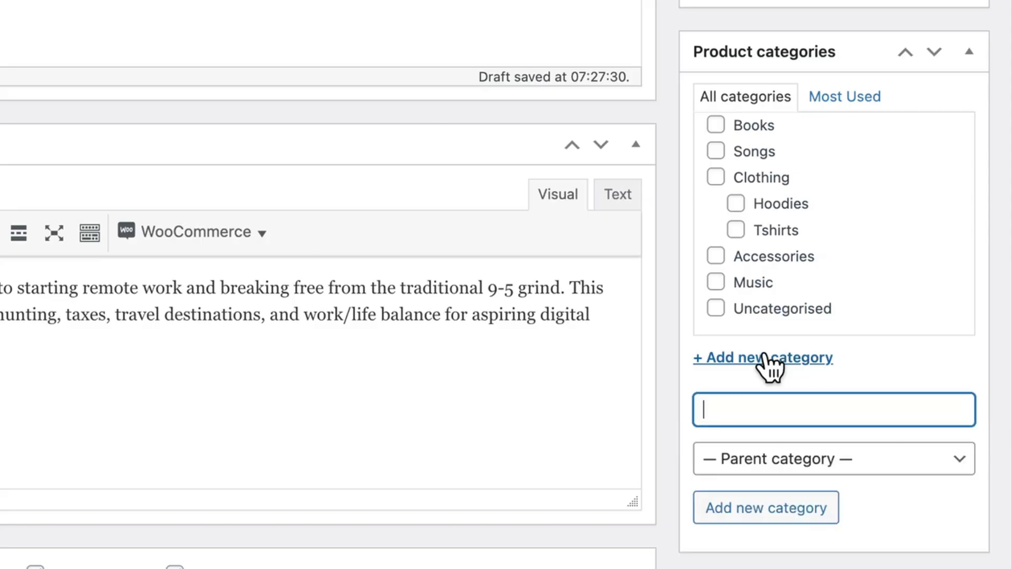
type("eBooks")
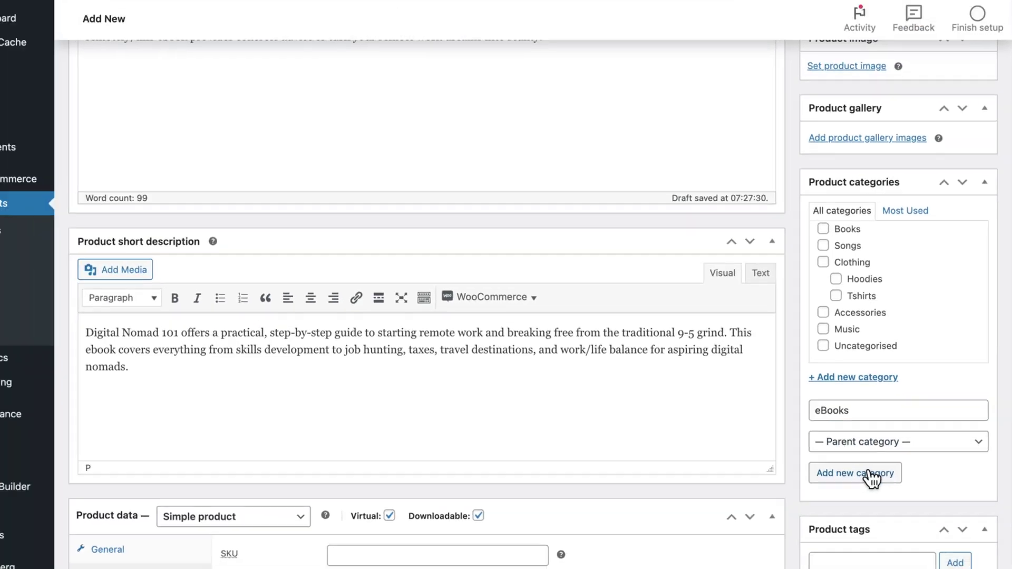
left_click(798, 508)
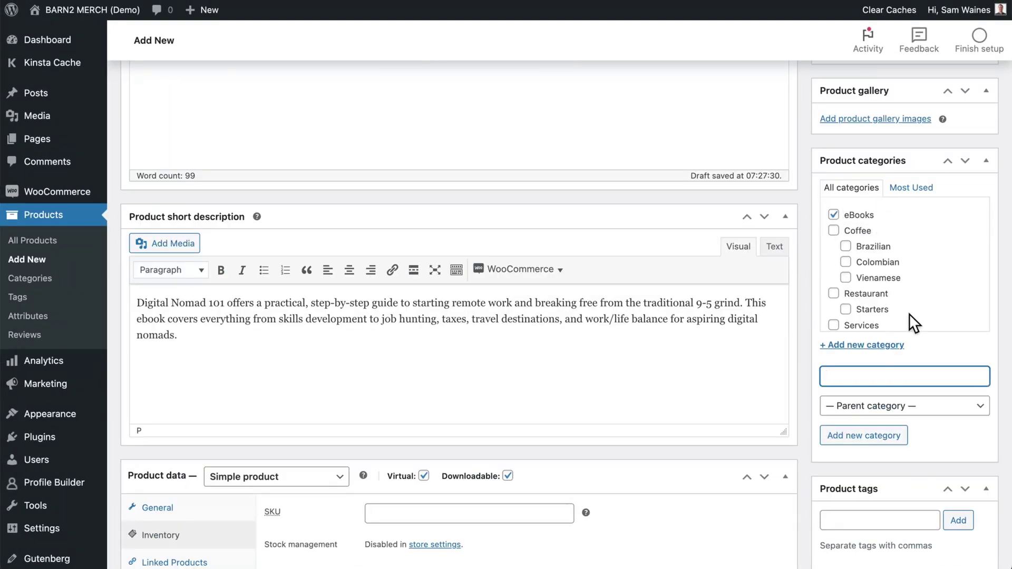
Add the product tags 'digital nomad' and 'ebook'
scroll(909, 313, "down", 3)
left_click(876, 519)
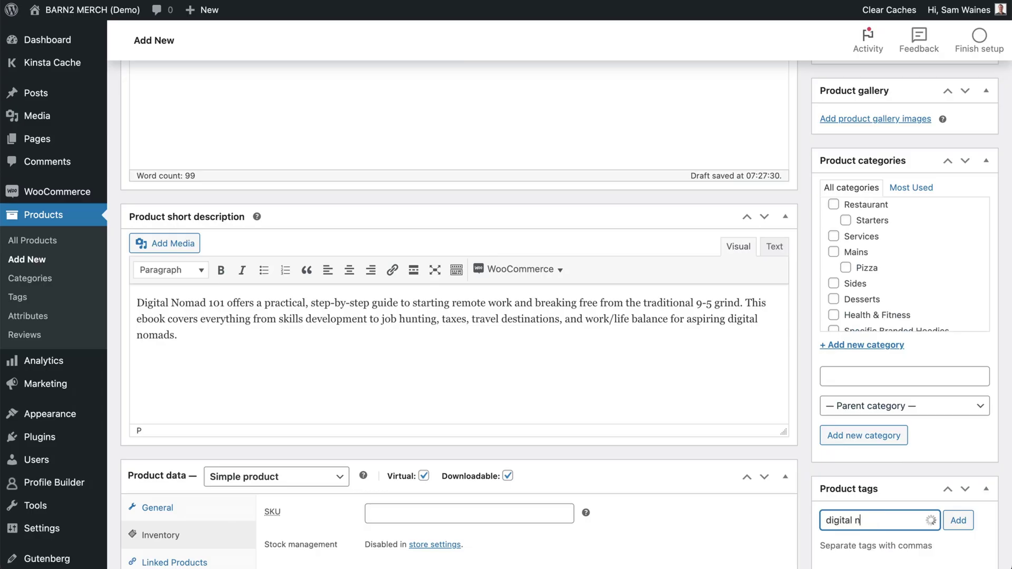
key("Return")
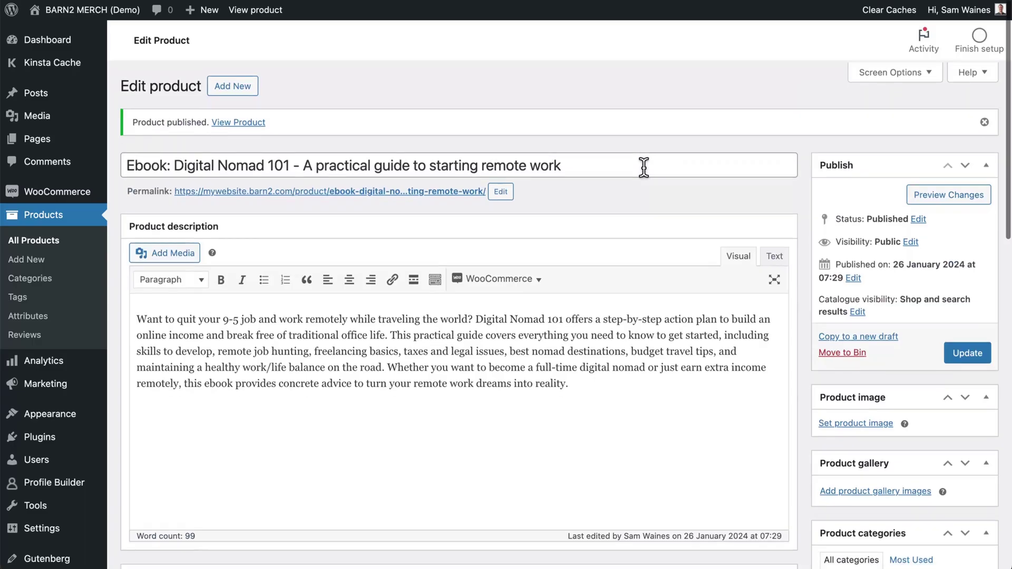
scroll(644, 168, "down", 3)
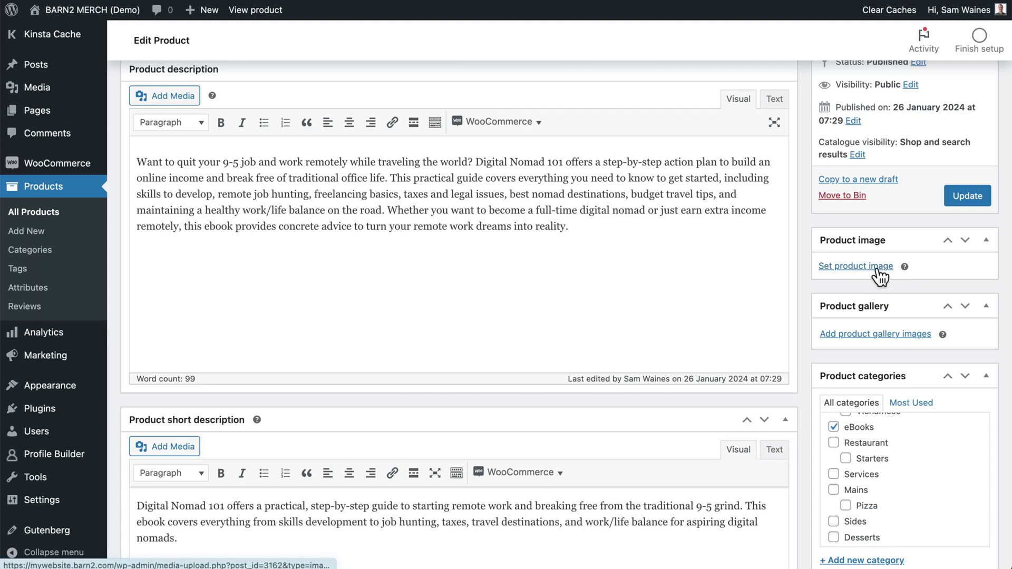
Upload Digital Nomad 101 Cover.png and set it as the ebook's product image
left_click(876, 268)
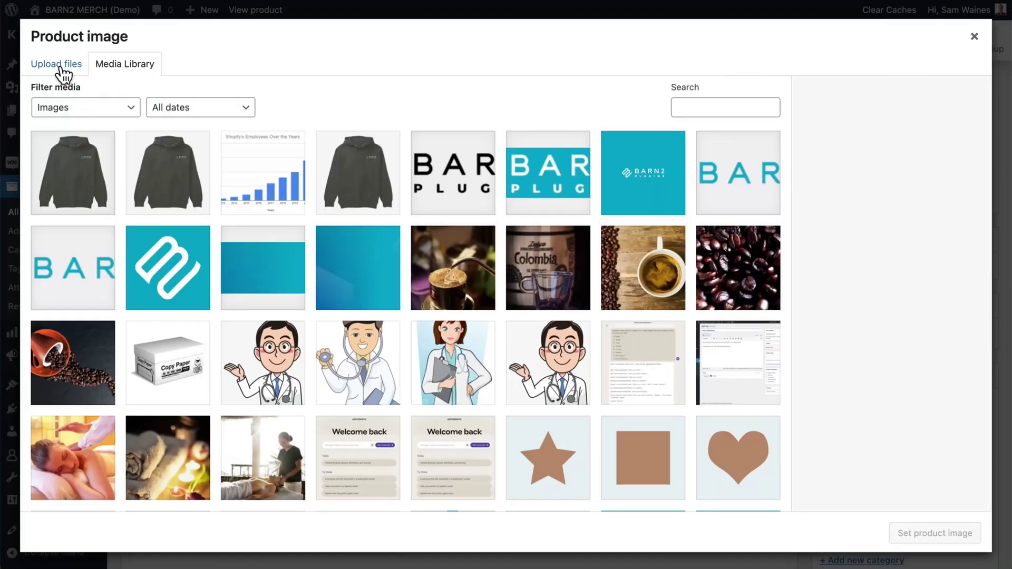
left_click(59, 65)
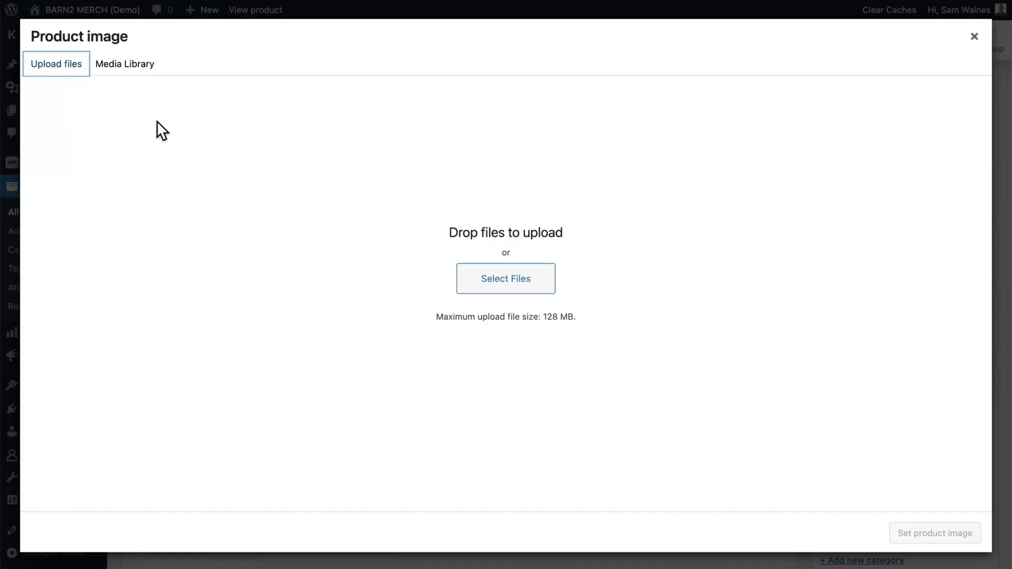
left_click(473, 275)
left_click(345, 199)
left_click(768, 387)
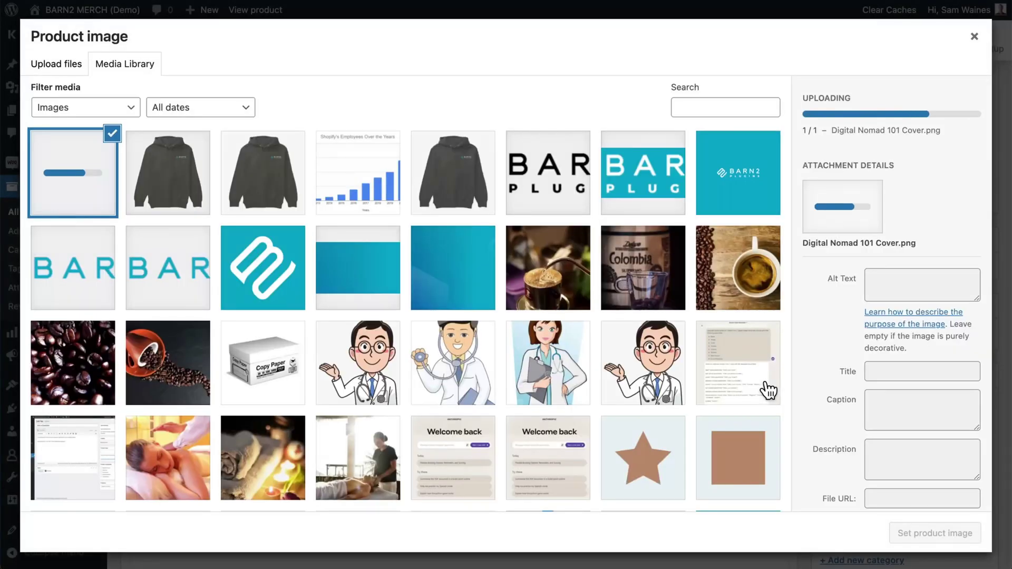
left_click(911, 533)
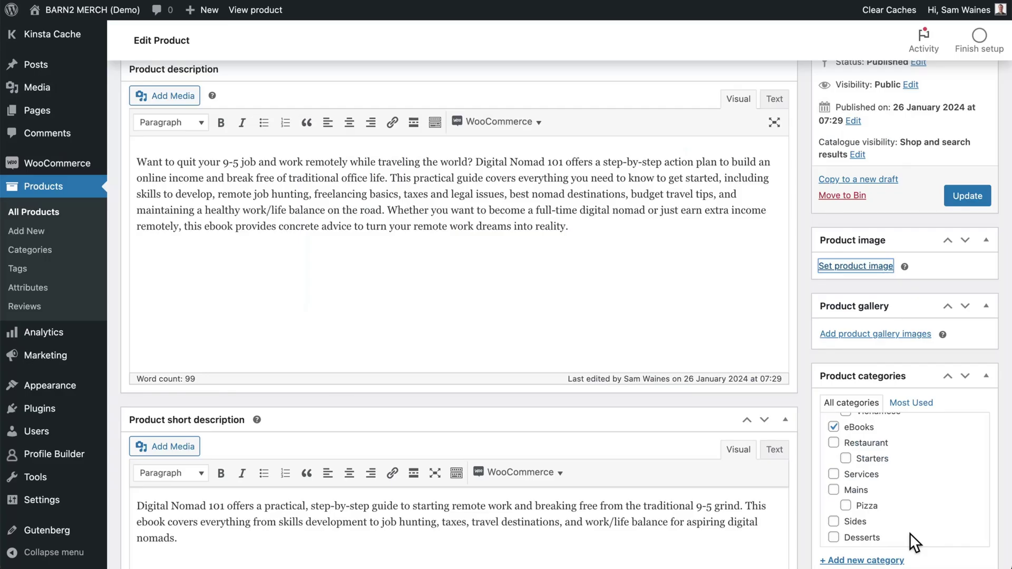
Deselect the cover's subtitle in Canva, then publish the ebook and view its live product page
scroll(769, 339, "down", 5)
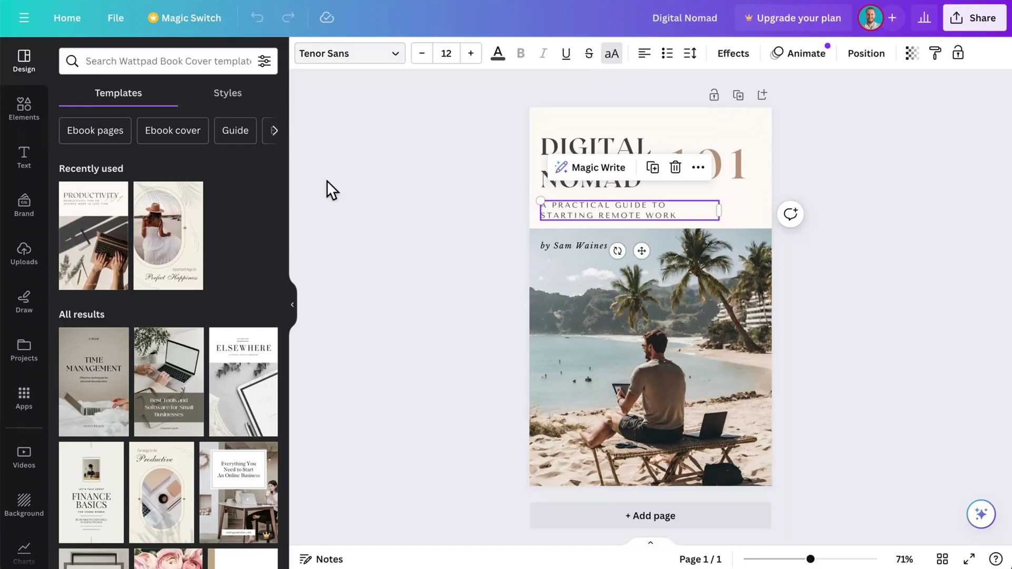
left_click(396, 224)
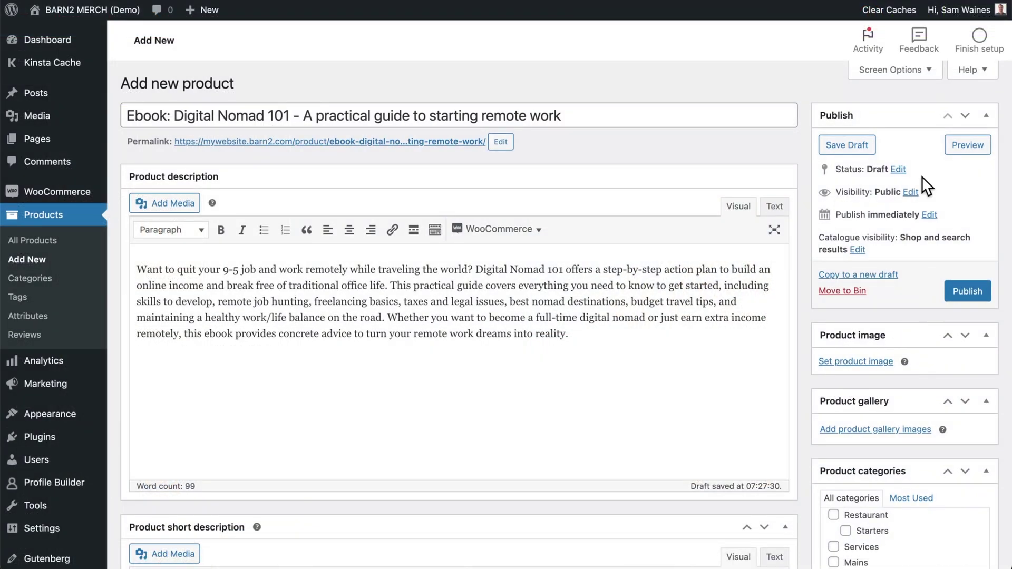
left_click(966, 297)
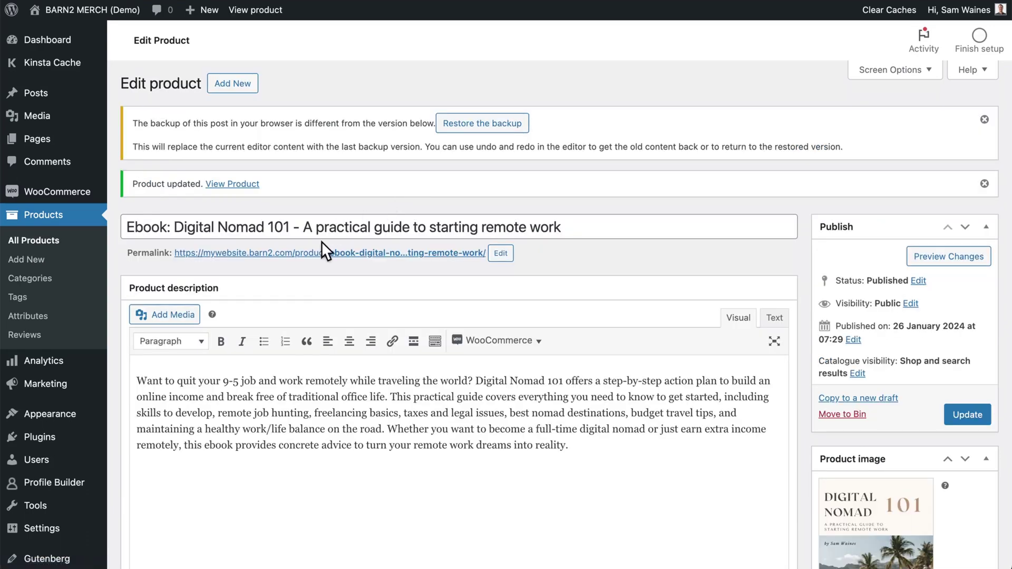
left_click(233, 184)
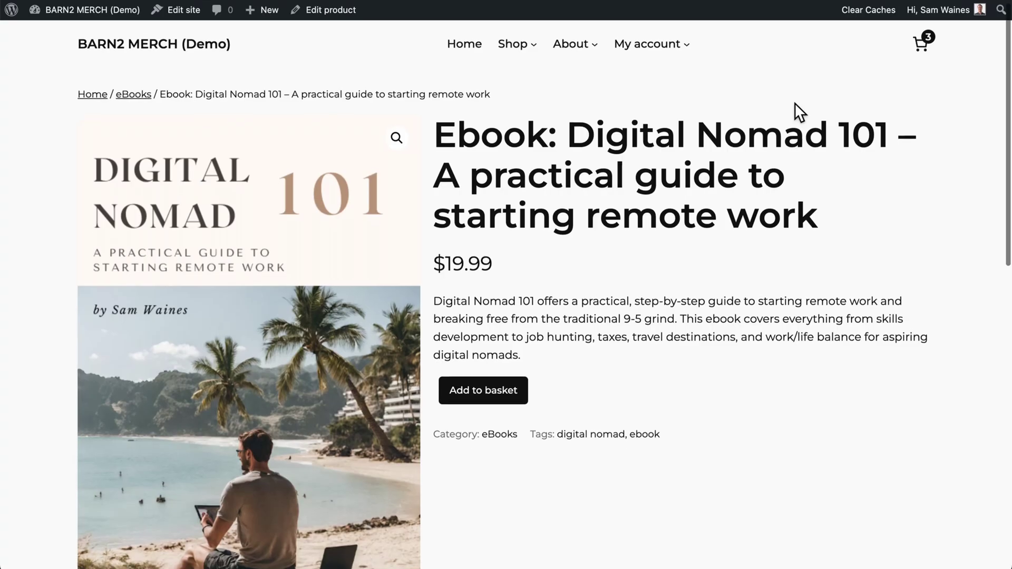
scroll(795, 102, "down", 2)
scroll(795, 103, "down", 4)
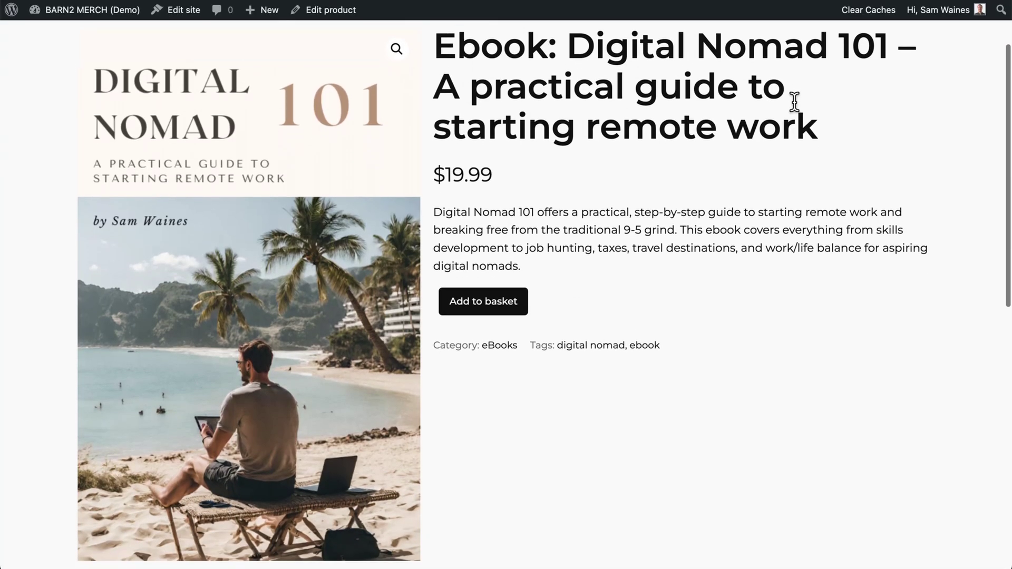
scroll(795, 102, "up", 2)
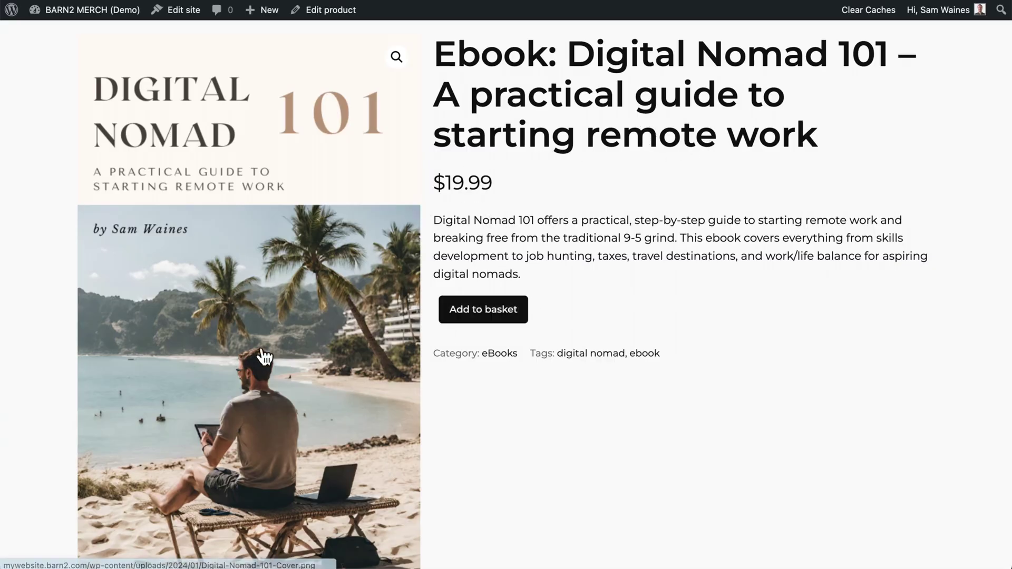
scroll(261, 352, "down", 6)
scroll(263, 356, "up", 4)
scroll(263, 356, "up", 1)
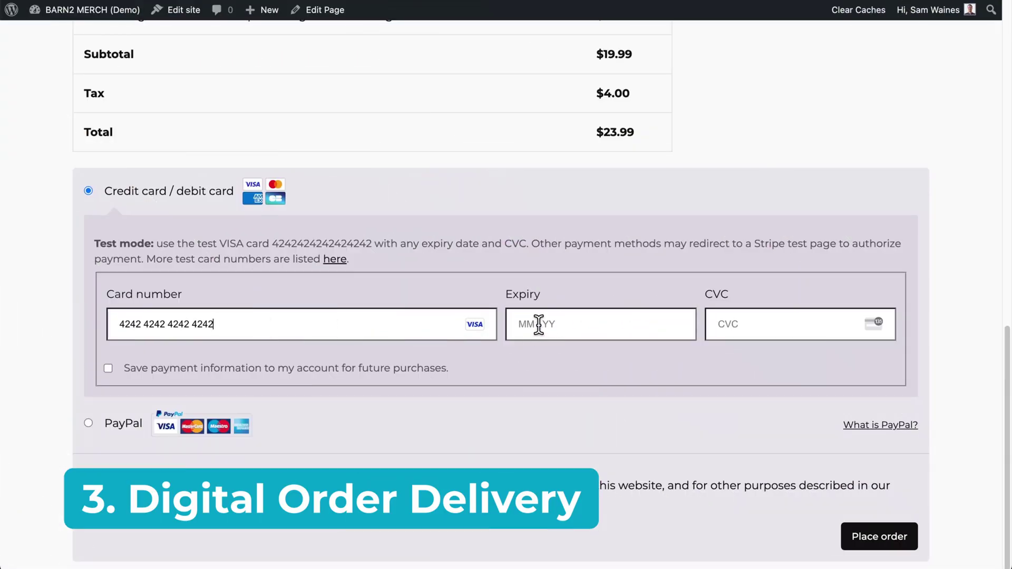
Enter card expiry 12/26 at checkout and place the $23.99 test order
left_click(530, 323)
type("12 / 26")
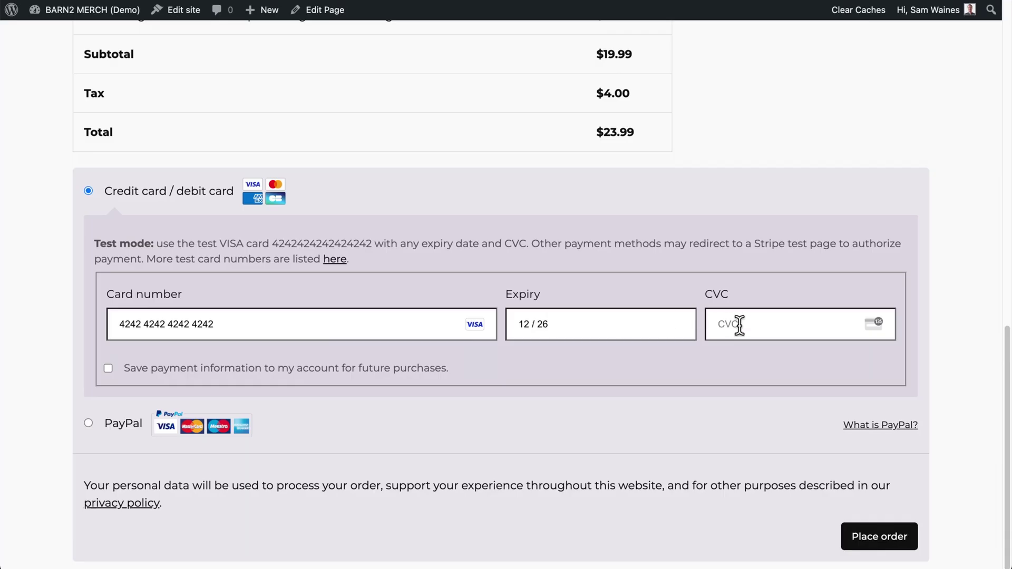
left_click(865, 537)
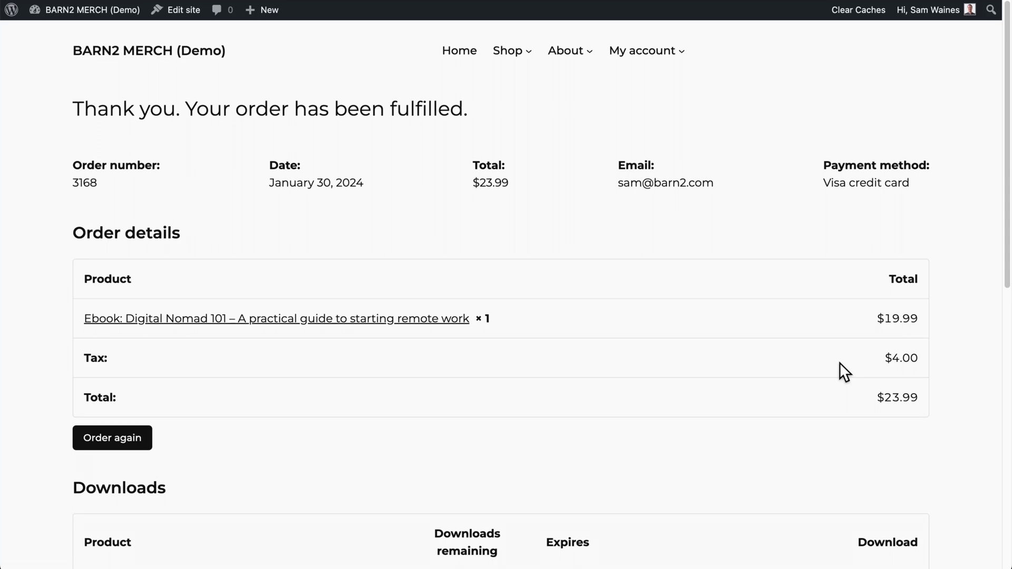
Download the ebook PDF from the order's Downloads section and save it to the computer
scroll(840, 362, "down", 8)
scroll(840, 362, "up", 1)
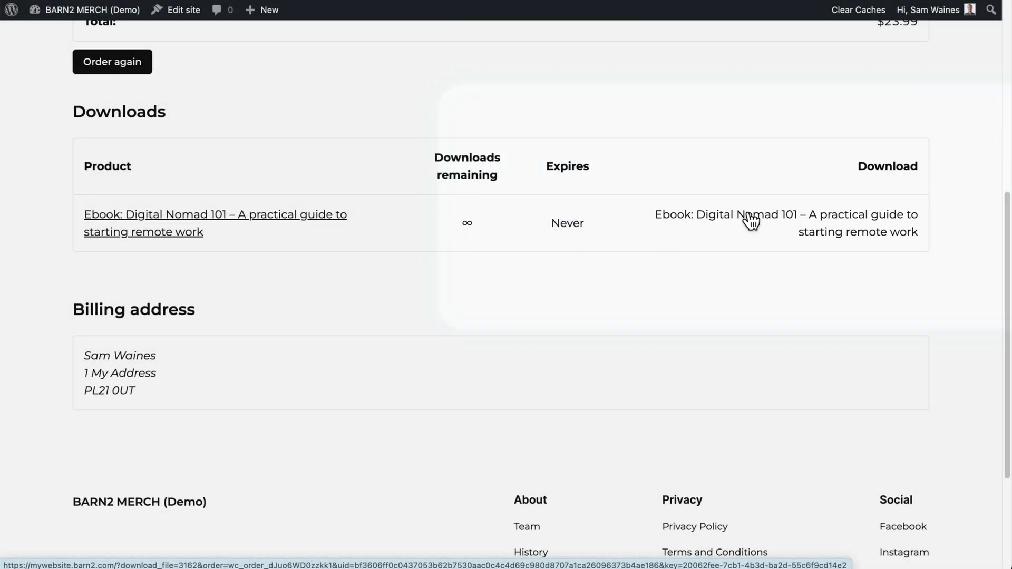
left_click(751, 221)
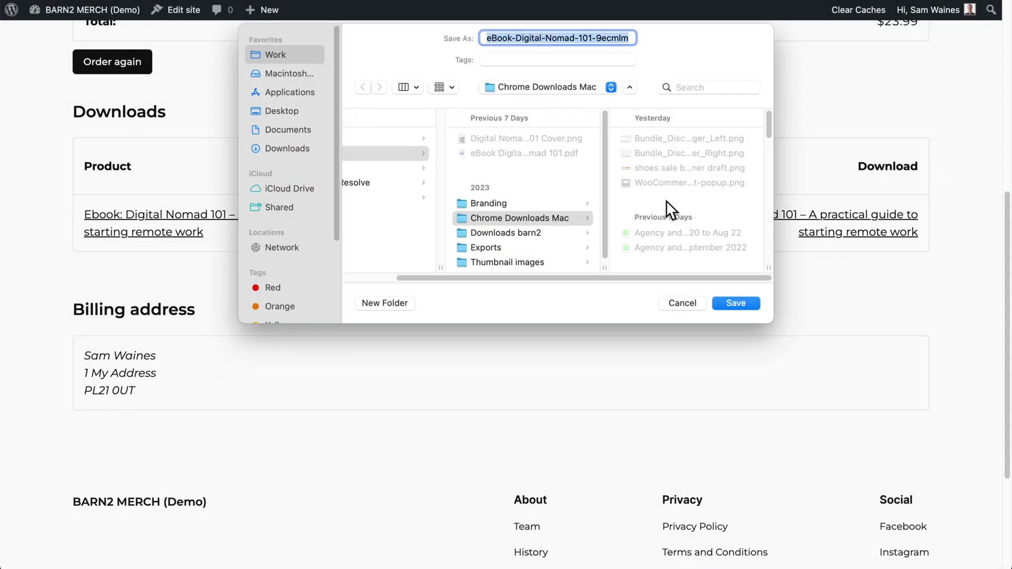
left_click(732, 304)
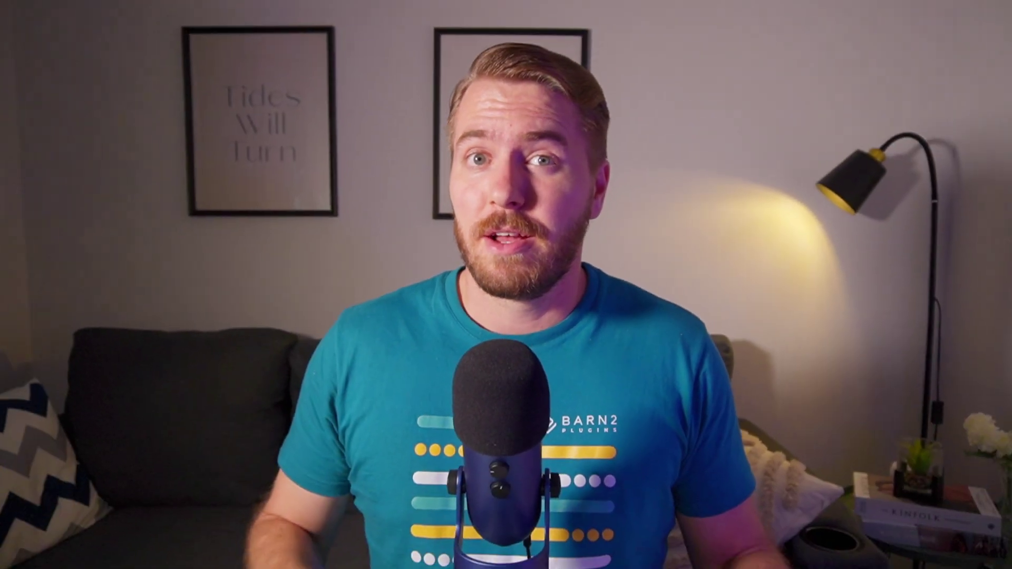